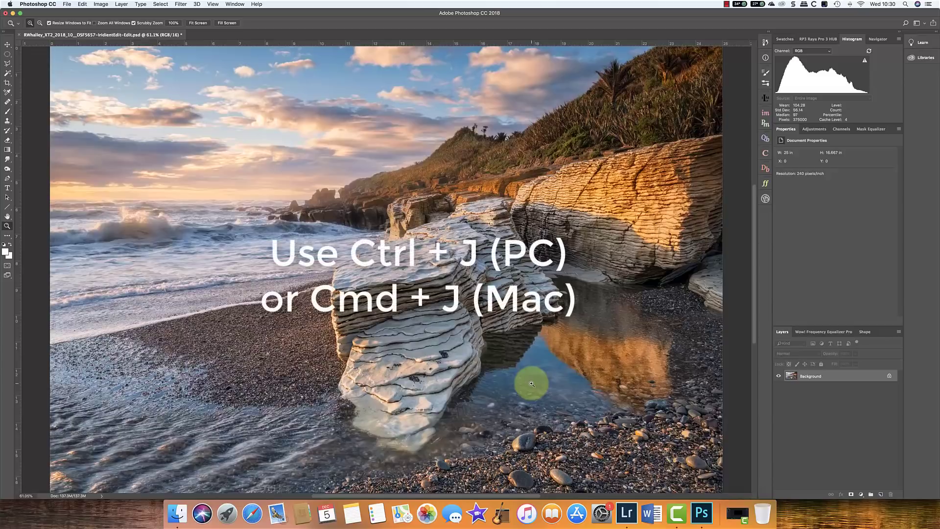
# - Duplicate the beach photo layer and send Layer 1 to ON1 Effects 2019
pyautogui.press('super+j')
pyautogui.press('super+j')
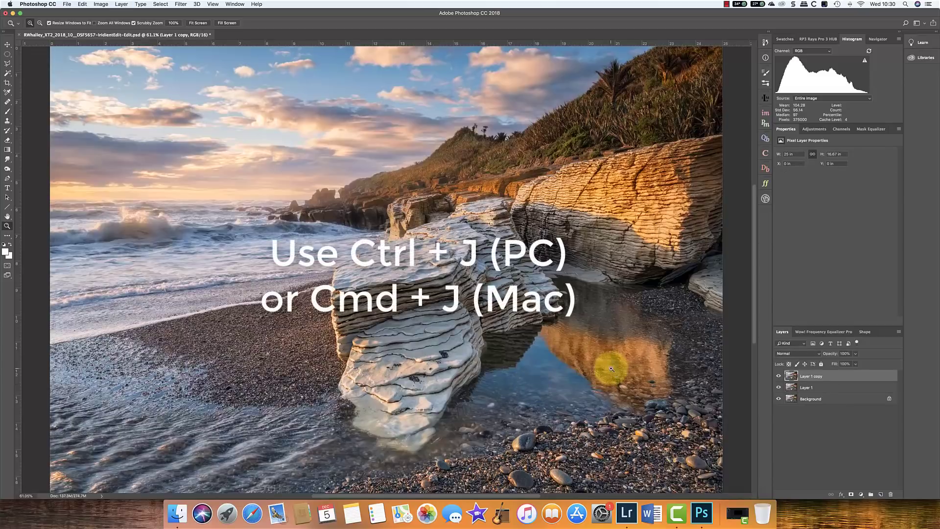
pyautogui.click(795, 388)
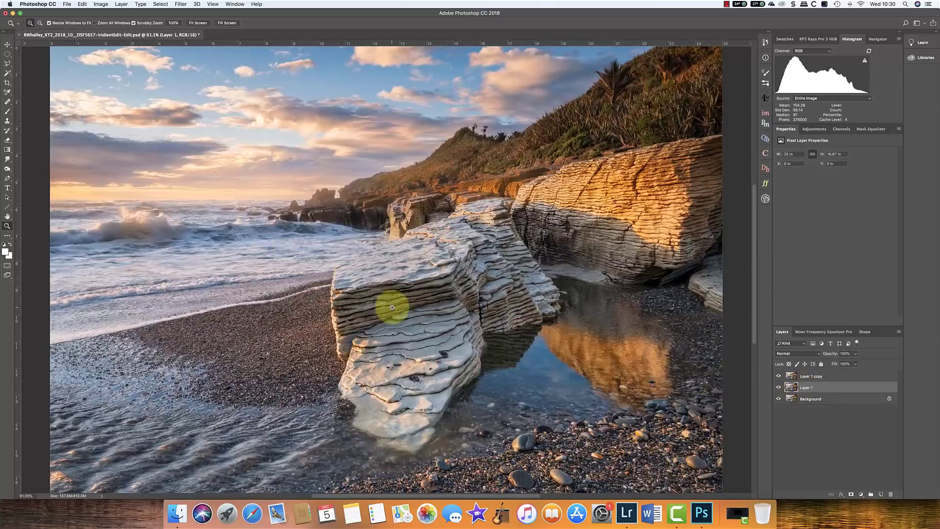
pyautogui.click(182, 5)
pyautogui.moveTo(220, 189)
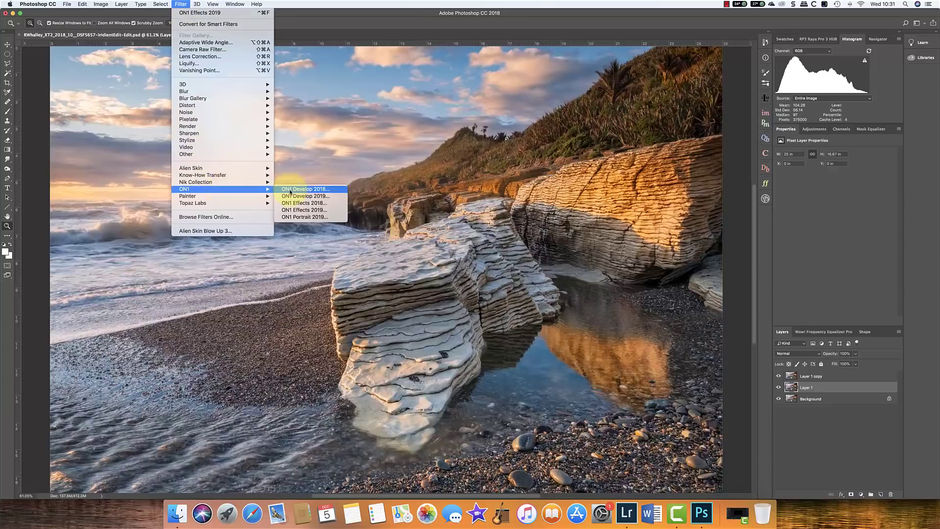
pyautogui.click(316, 211)
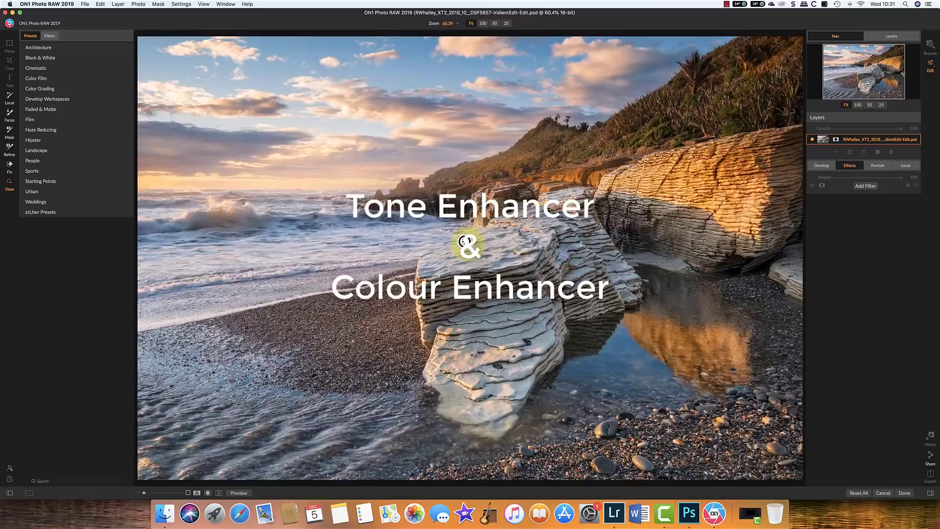
# - Bring up ON1's Filters browser with Add Filter
pyautogui.click(864, 186)
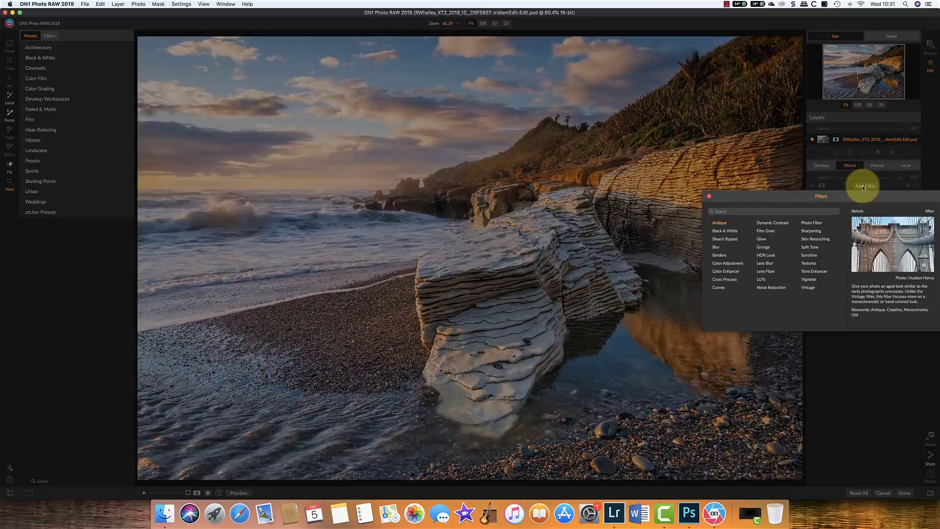
# - Add Color Enhancer and bend Tone Enhancer's curve into a contrast S-curve
pyautogui.click(725, 271)
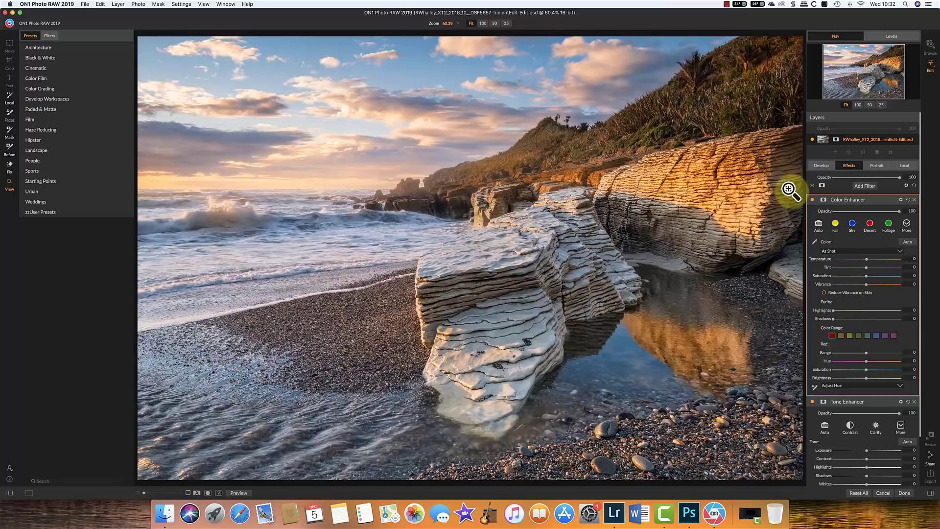
pyautogui.scroll(-5, 825, 453)
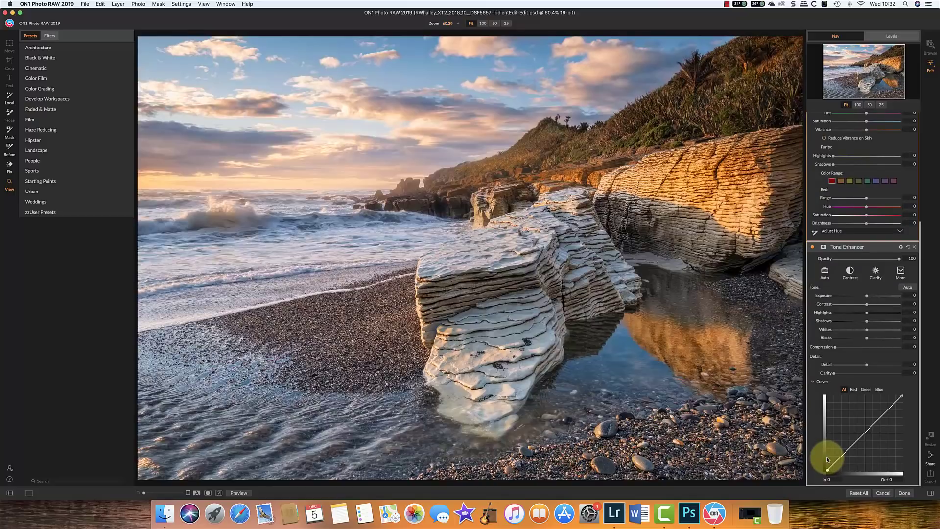
pyautogui.moveTo(846, 447); pyautogui.dragTo(852, 452)
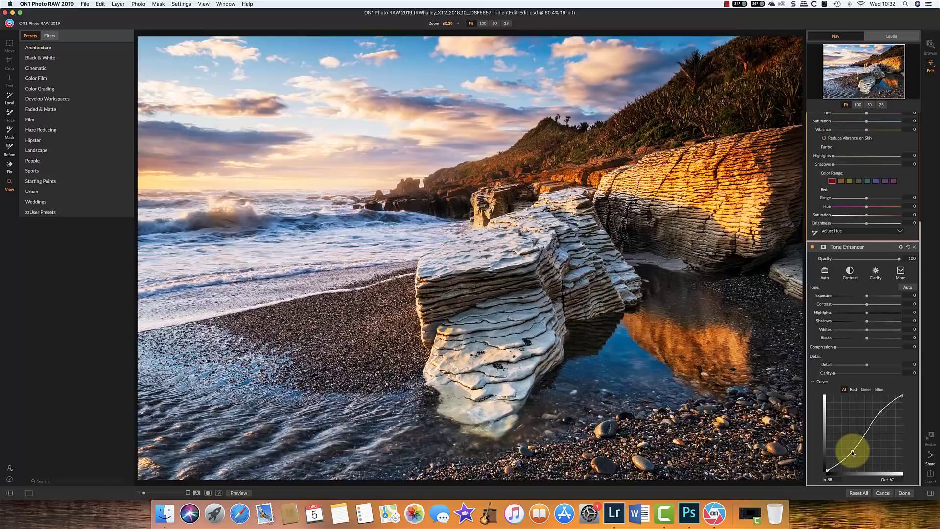
pyautogui.click(812, 247)
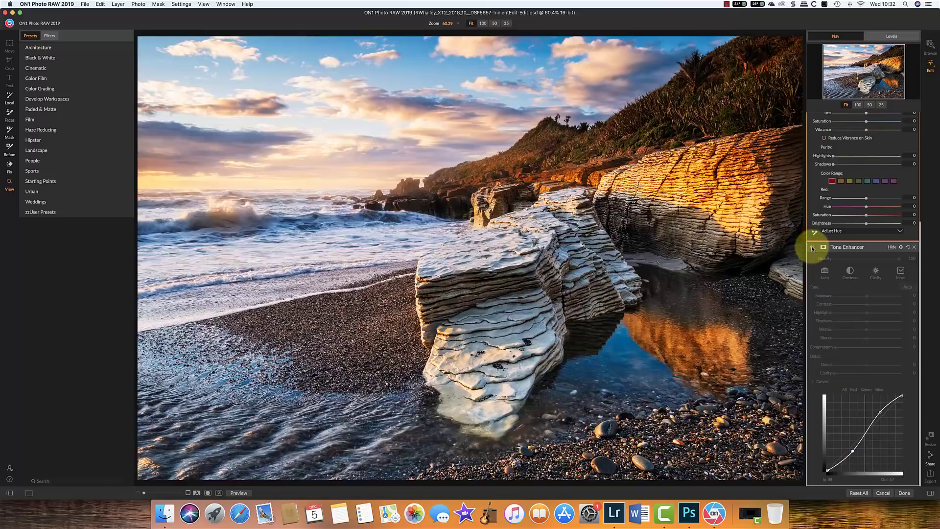
pyautogui.click(812, 247)
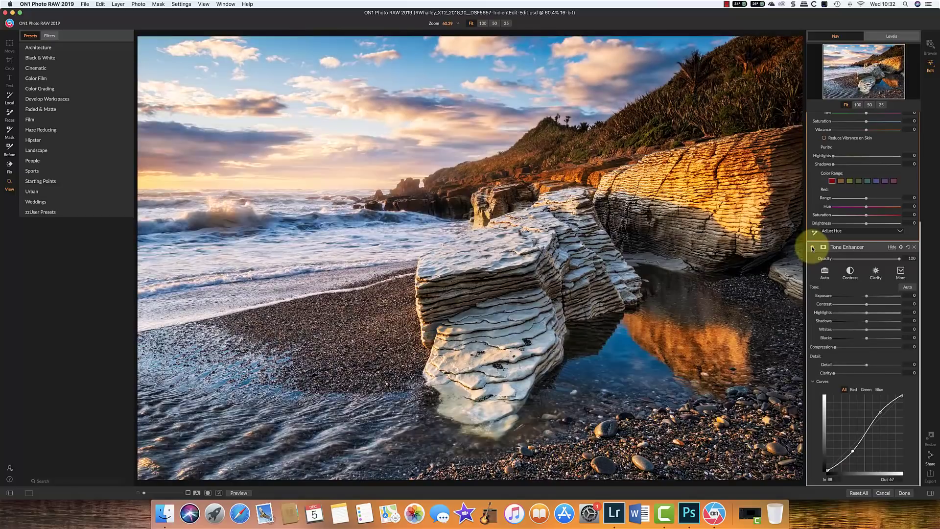
# - Apply the Fall Color Enhancer preset and return the edit to Photoshop
pyautogui.scroll(5, 811, 246)
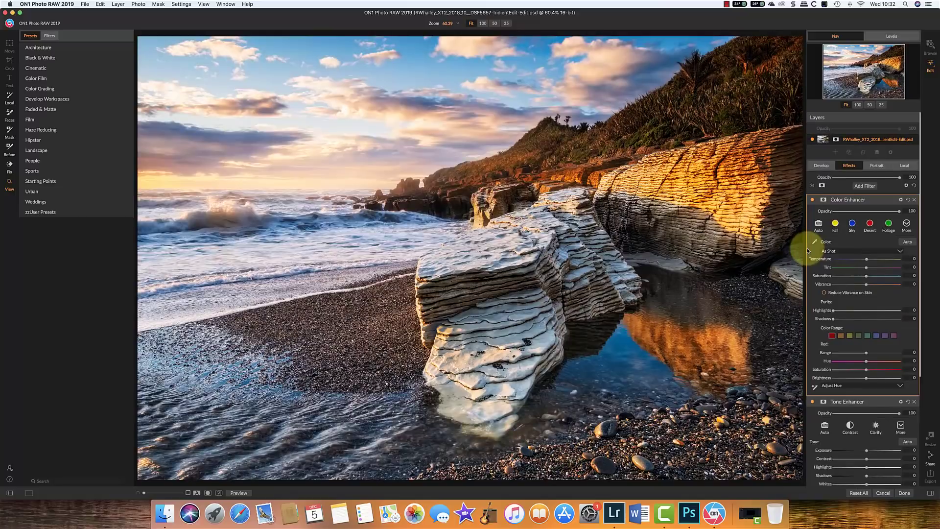
pyautogui.click(835, 224)
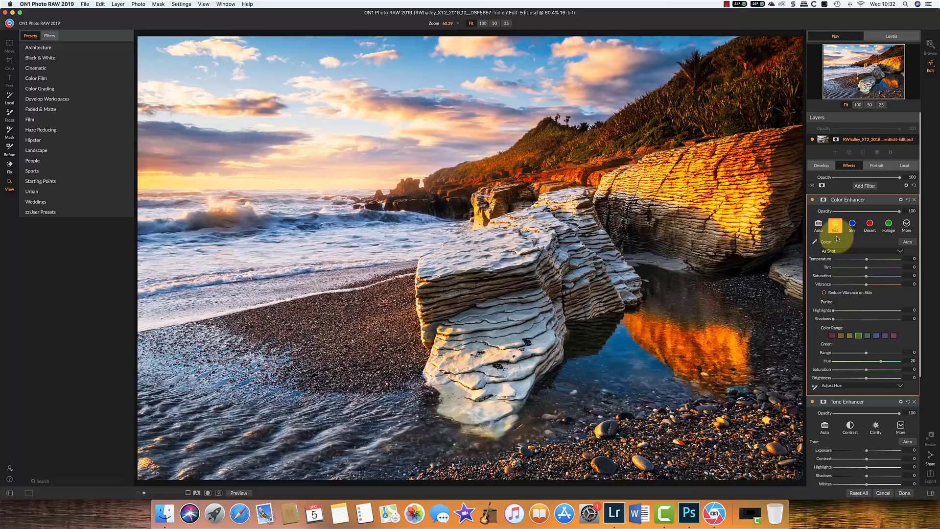
pyautogui.click(903, 492)
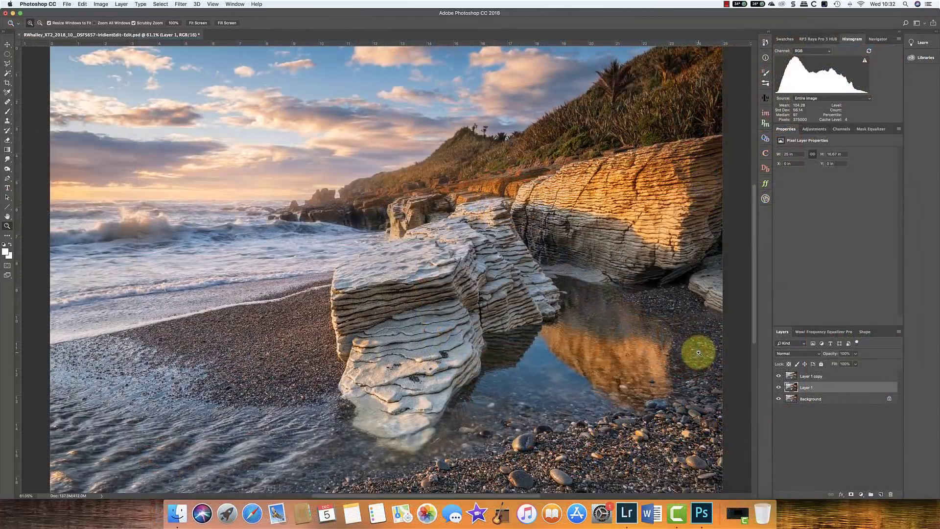
# - Compare edited Layer 1 under Layer 1 copy, then send Layer 1 copy to ON1 Effects 2019
pyautogui.click(779, 377)
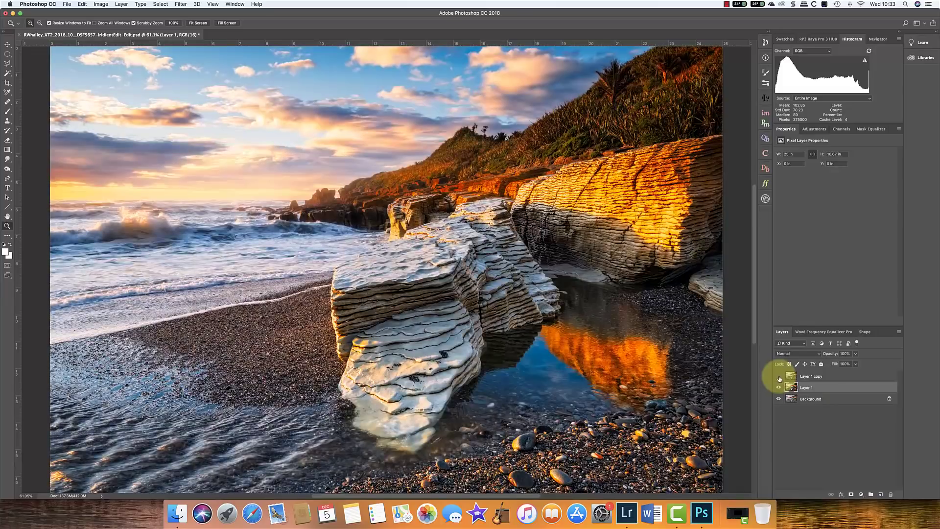
pyautogui.click(778, 376)
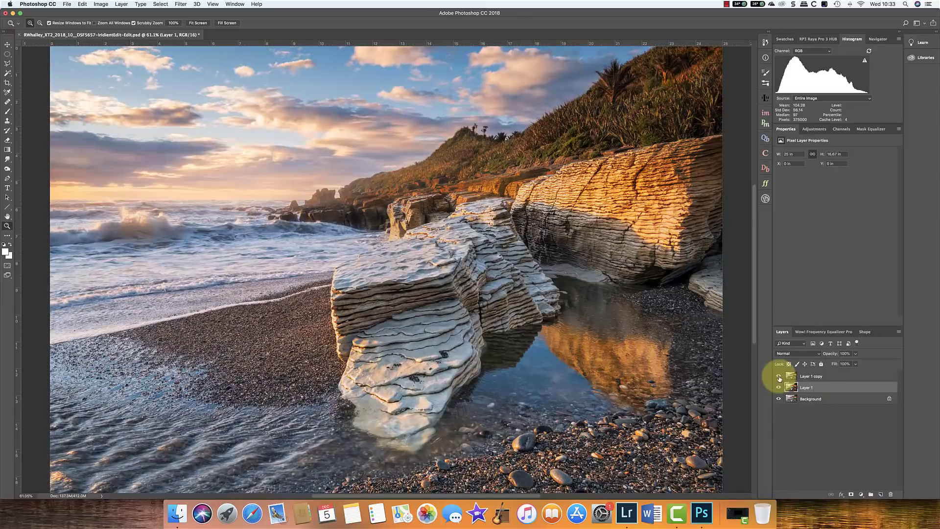
pyautogui.click(794, 377)
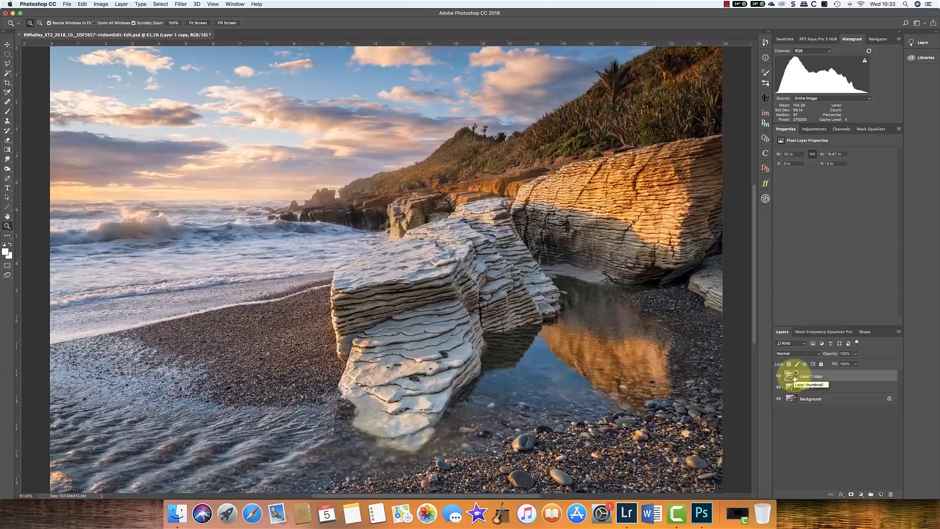
pyautogui.click(180, 5)
pyautogui.moveTo(238, 189)
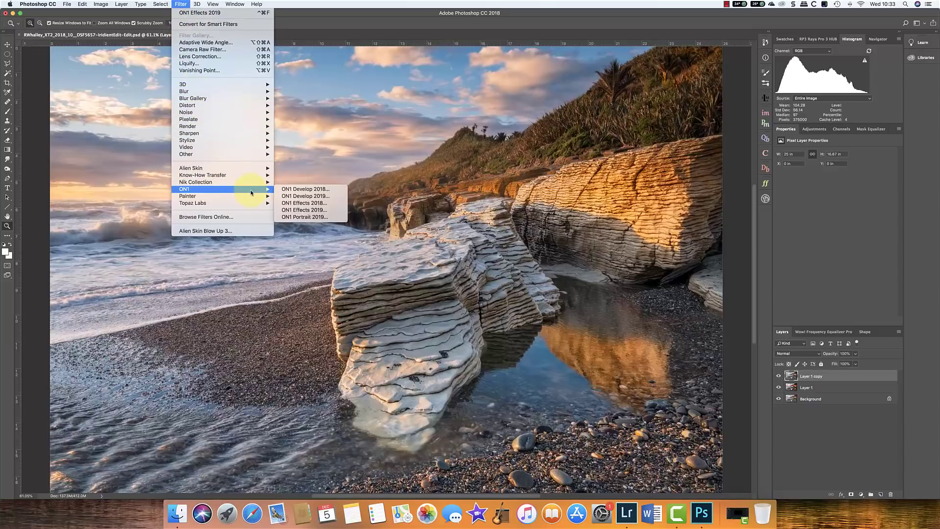
pyautogui.click(307, 210)
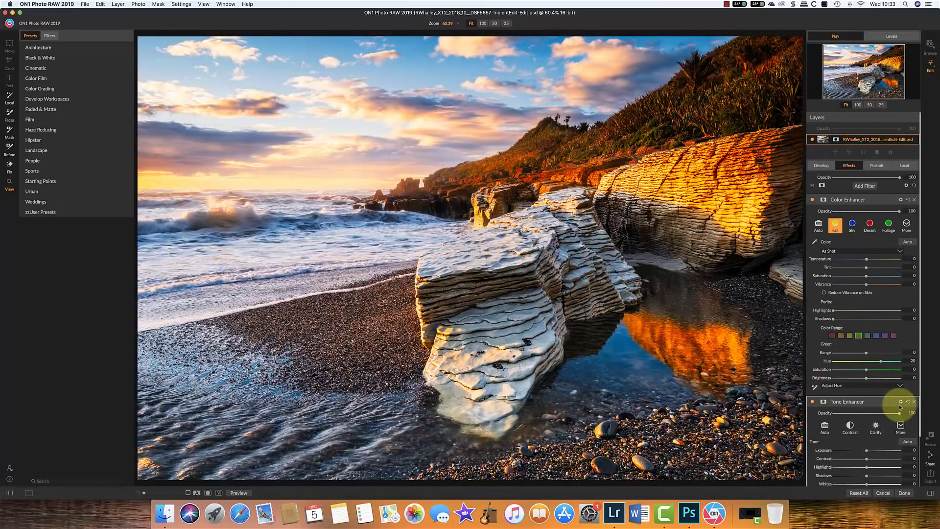
# - Move Tone Enhancer above Color Enhancer and apply the reordered edit to Photoshop
pyautogui.moveTo(881, 405); pyautogui.dragTo(827, 200)
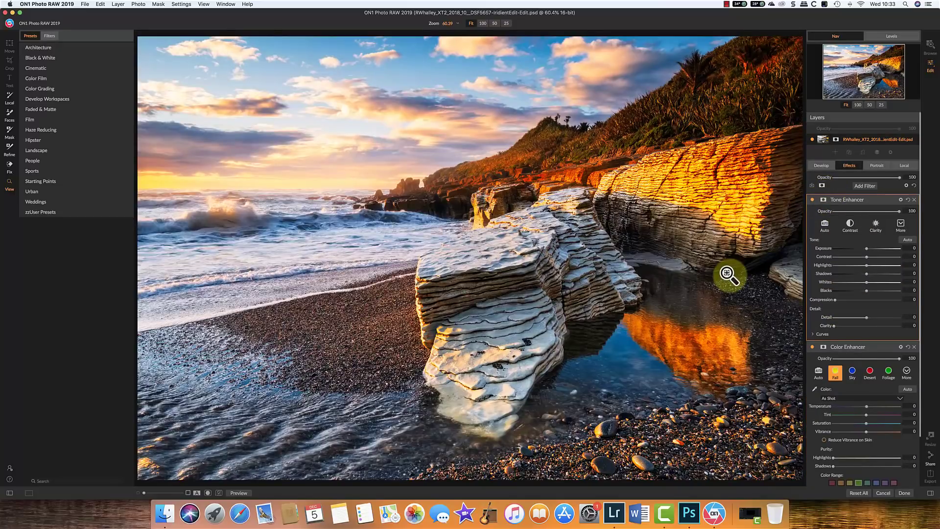
pyautogui.click(905, 494)
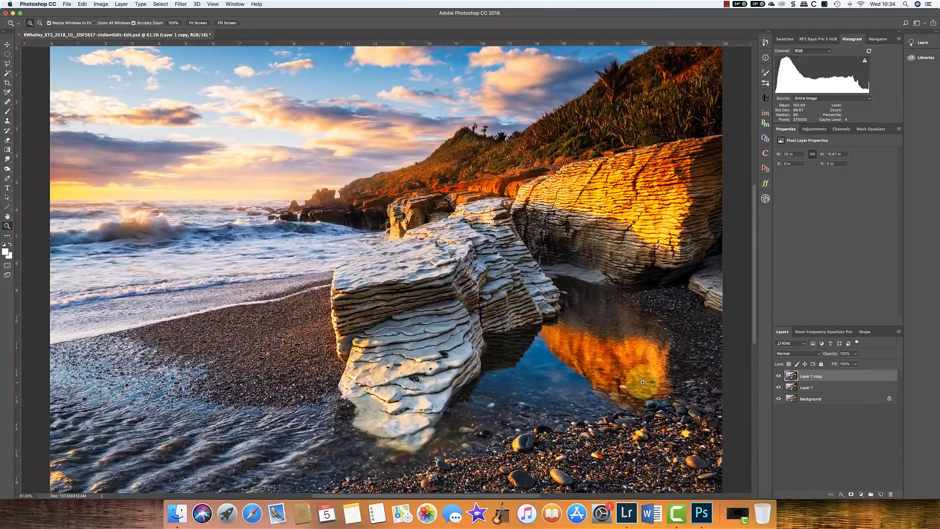
# - Toggle Layer 1 copy's visibility repeatedly to compare both edits and histograms, ending visible
pyautogui.click(779, 377)
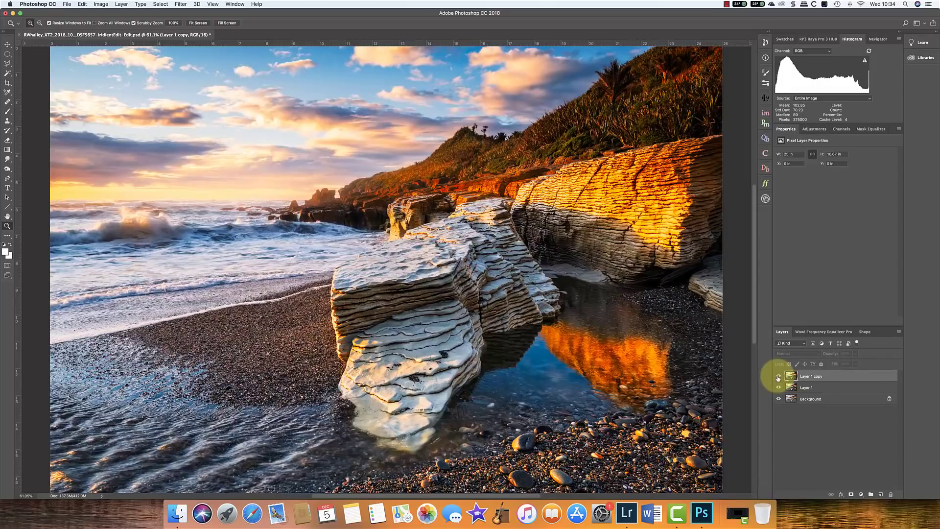
pyautogui.click(778, 377)
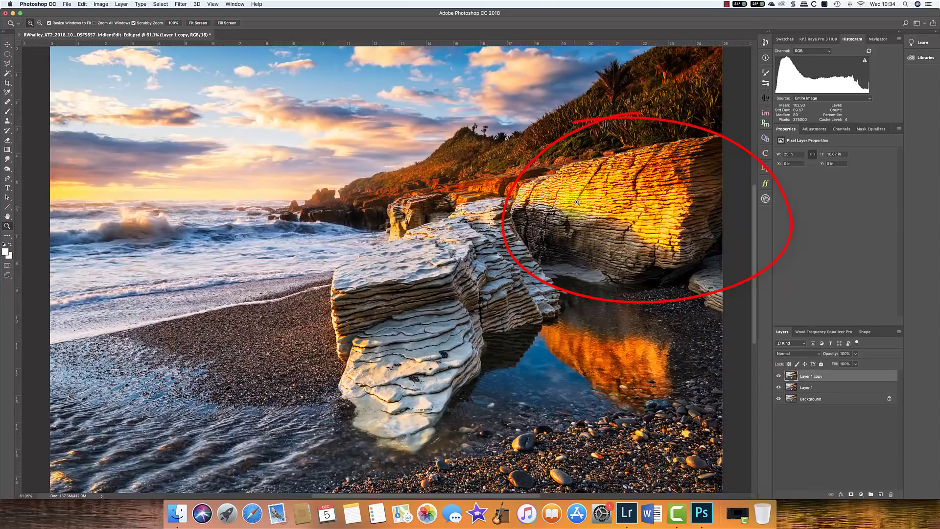
pyautogui.click(779, 376)
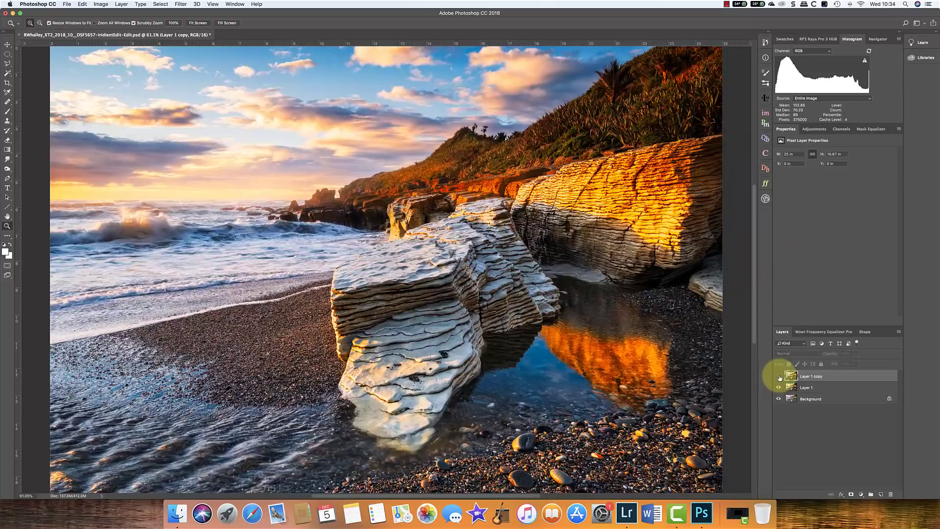
pyautogui.click(779, 376)
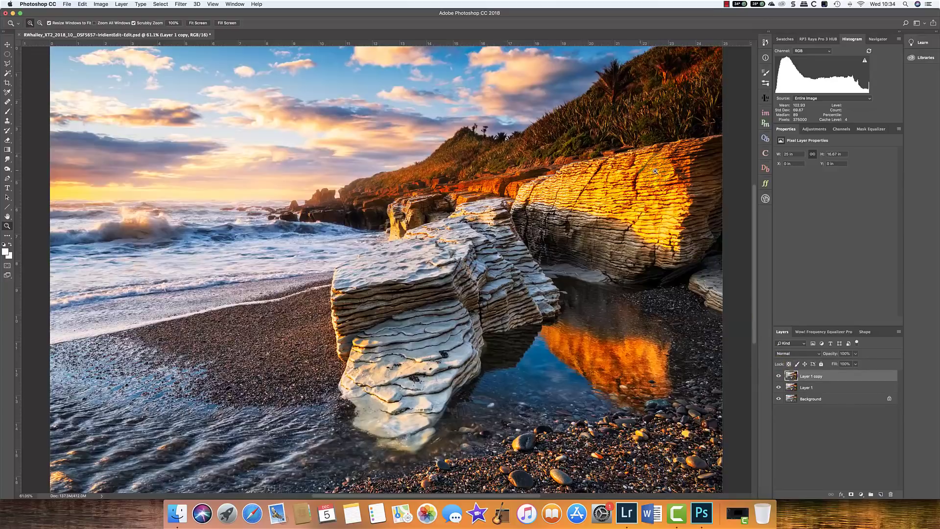
pyautogui.click(779, 376)
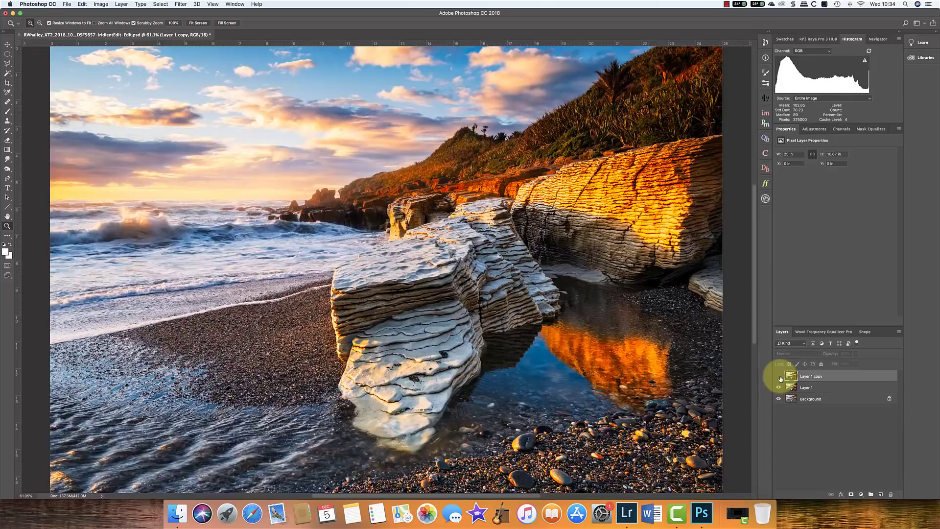
pyautogui.click(779, 376)
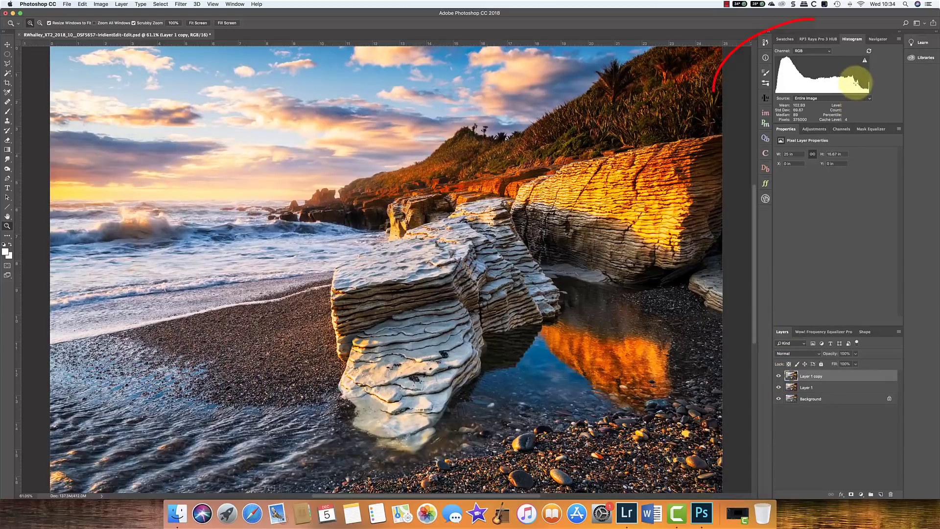
pyautogui.click(779, 376)
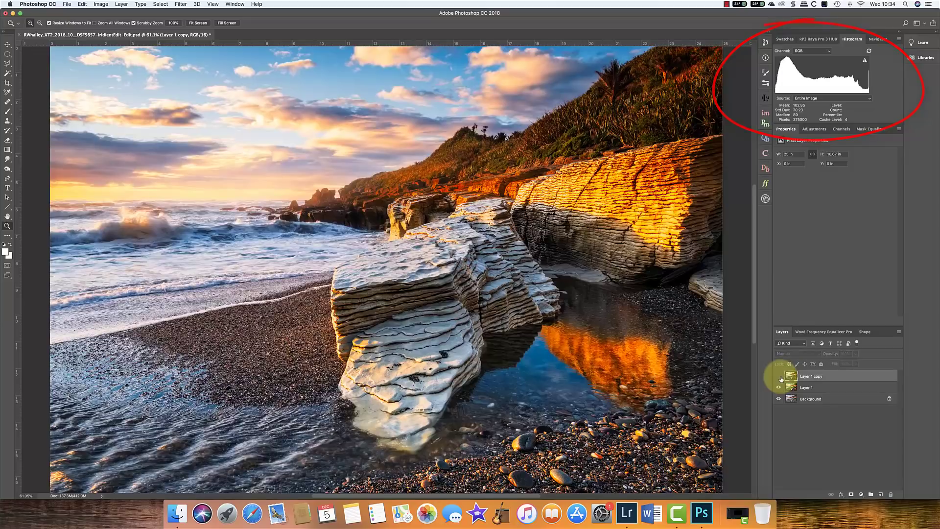
pyautogui.click(779, 376)
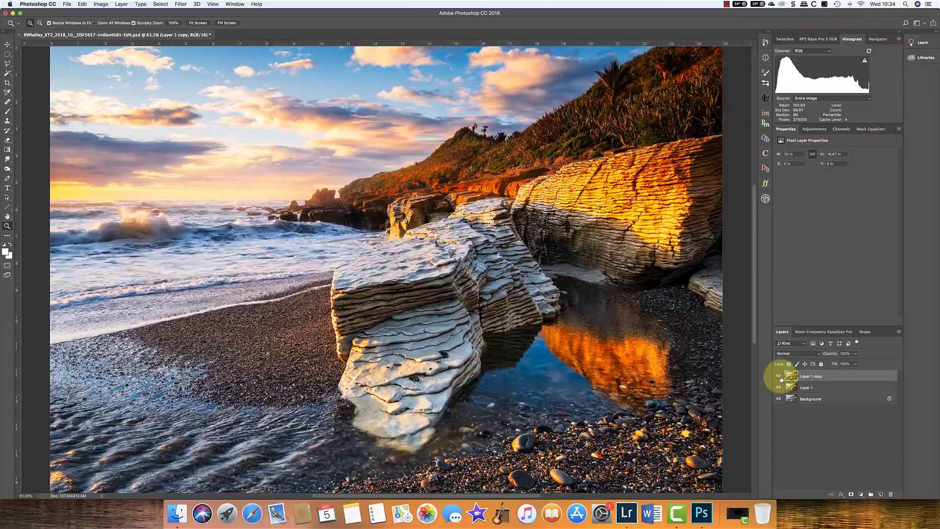
pyautogui.click(779, 376)
pyautogui.click(779, 376)
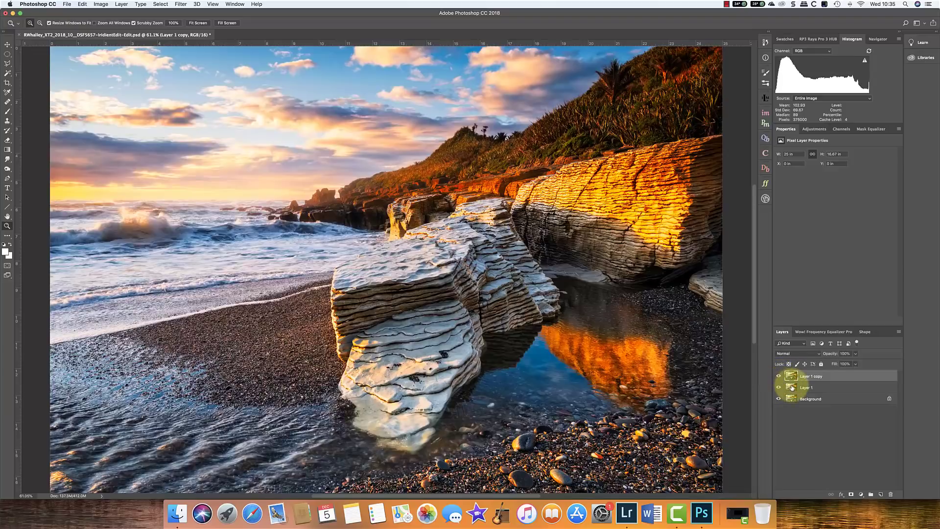
# - Delete both edited layers, duplicate the photo layer again, and send it to ON1 Effects 2019
pyautogui.keyDown('shift'); pyautogui.click(792, 387); pyautogui.keyUp('shift')
pyautogui.moveTo(793, 375); pyautogui.dragTo(893, 492)
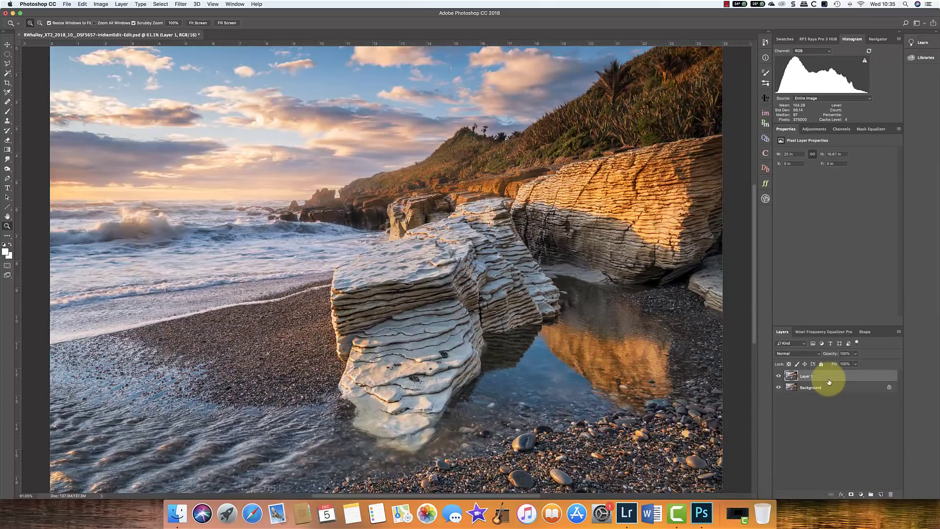
pyautogui.press('super+j')
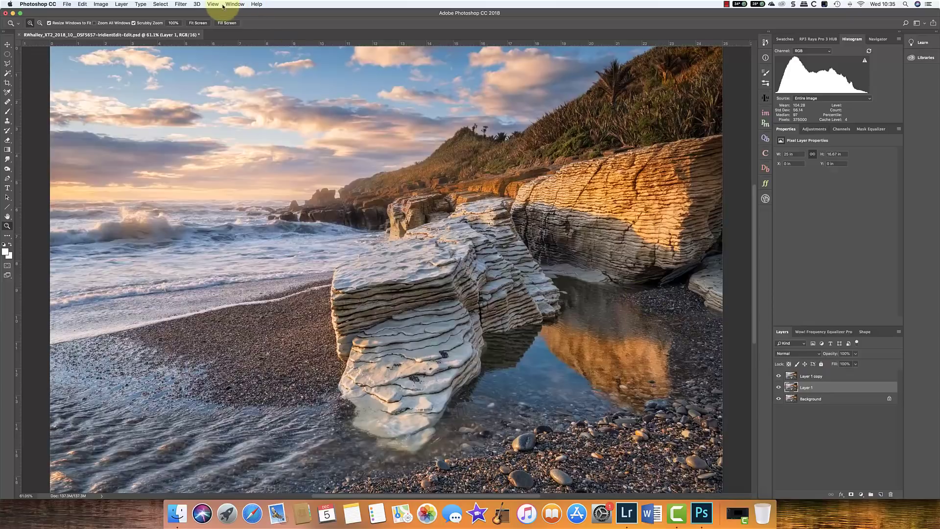
pyautogui.click(181, 4)
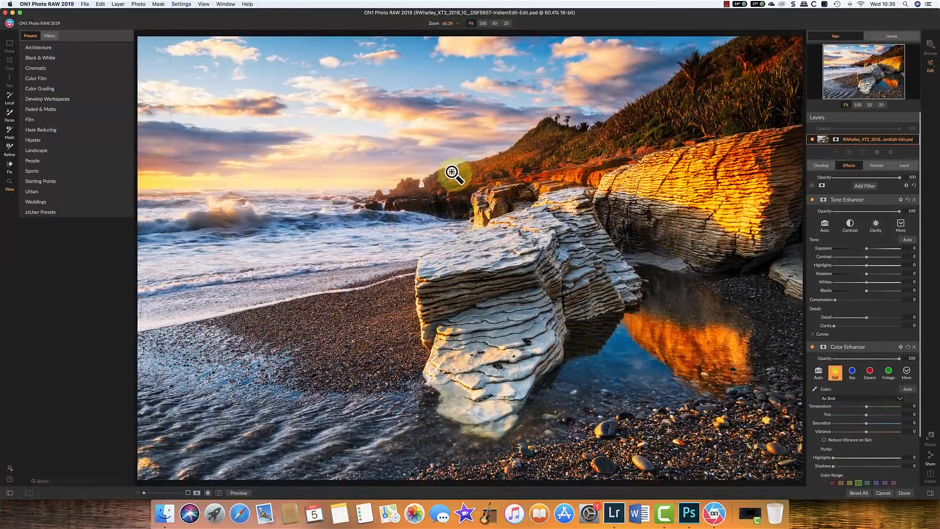
# - Clear the Tone and Color Enhancer filters with Reset All
pyautogui.click(855, 493)
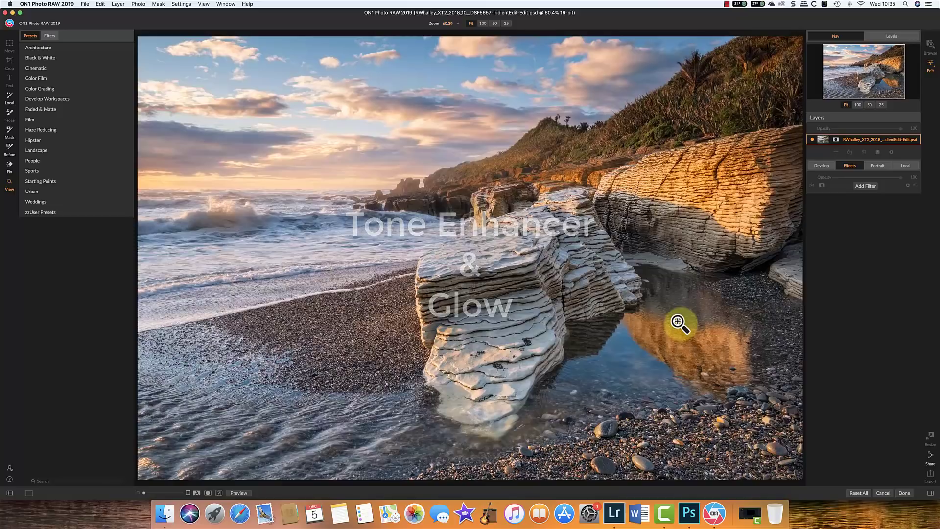
# - Add Glow and Tone Enhancer, giving Tone Enhancer contrast 7, clarity 23 and a lifted curve
pyautogui.click(869, 191)
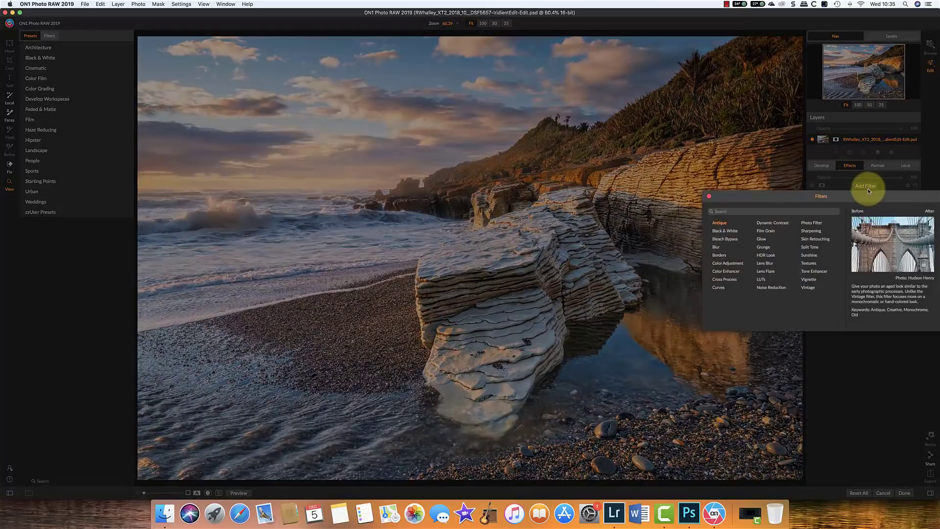
pyautogui.click(814, 252)
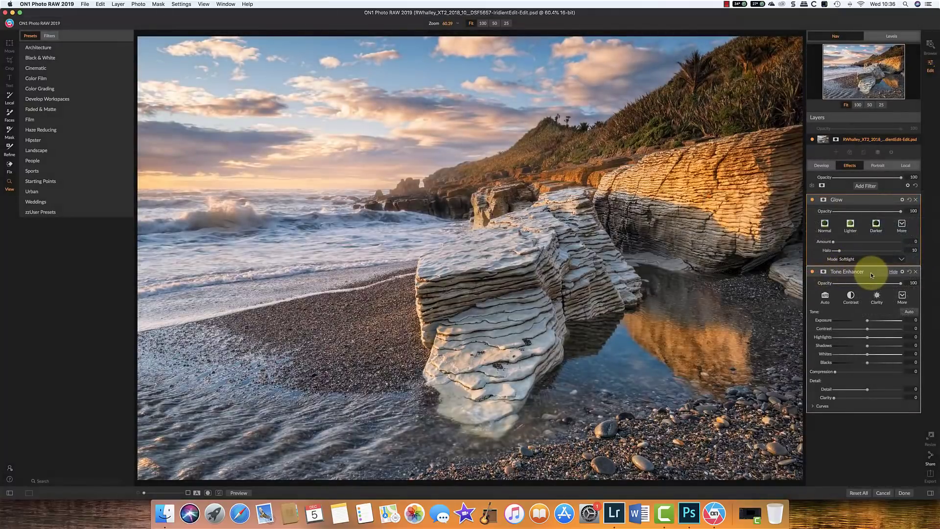
pyautogui.click(871, 275)
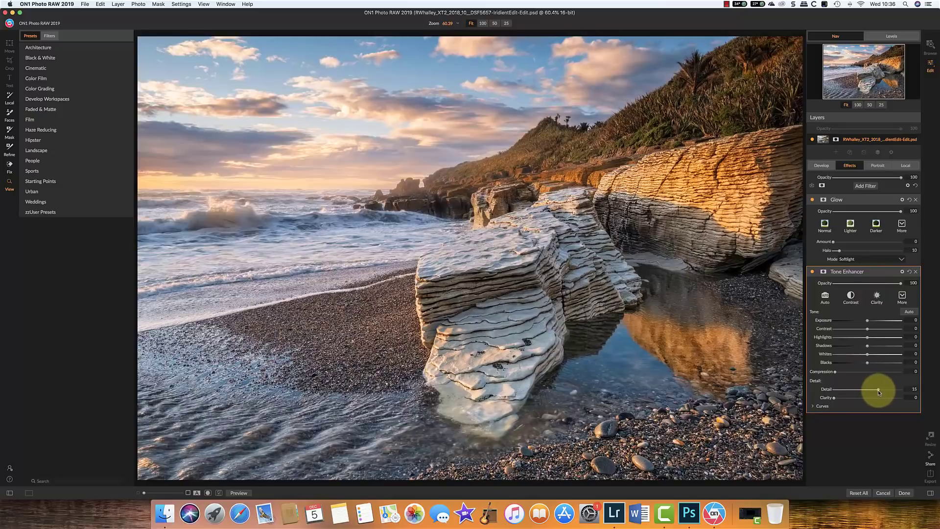
pyautogui.moveTo(834, 397); pyautogui.dragTo(847, 398)
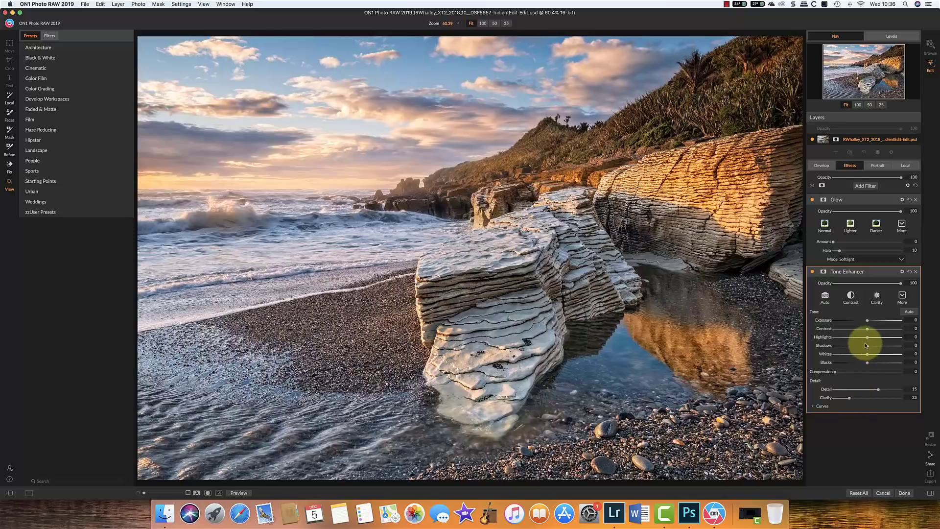
pyautogui.moveTo(868, 331); pyautogui.dragTo(872, 331)
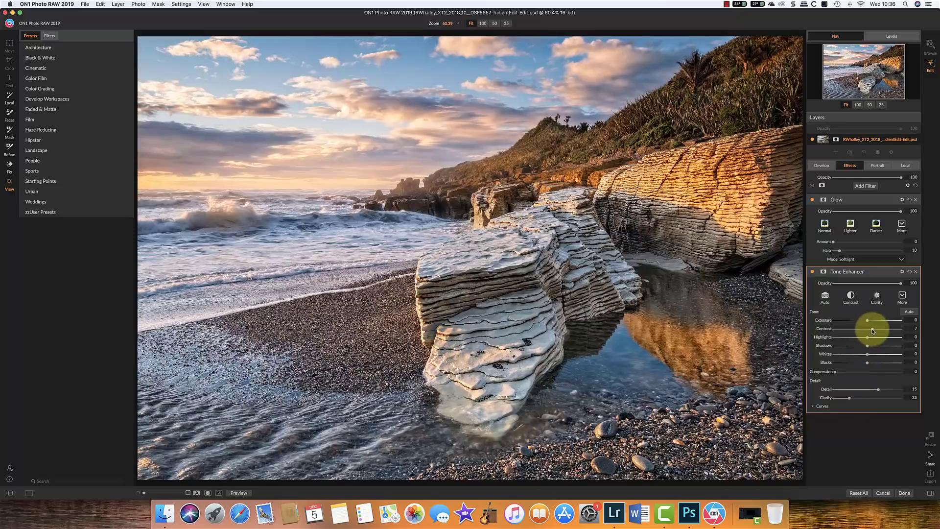
pyautogui.click(817, 406)
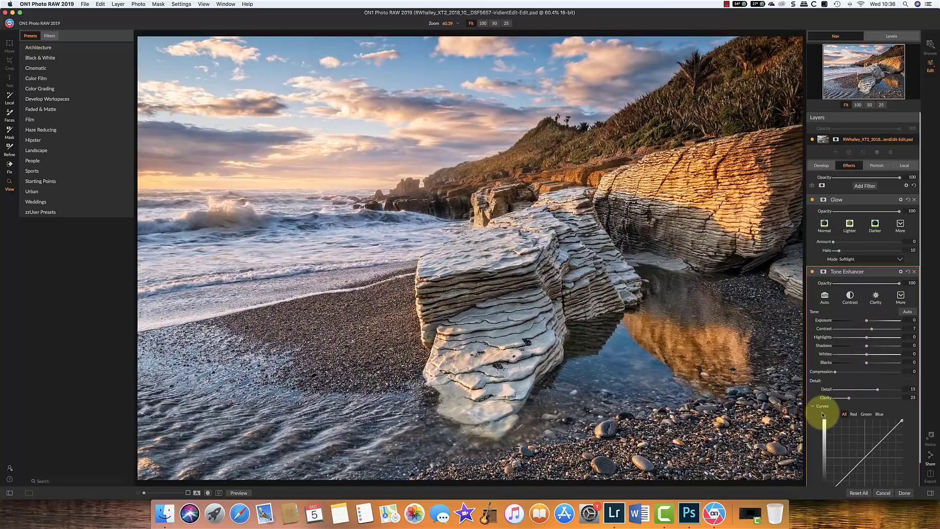
pyautogui.scroll(-2, 827, 413)
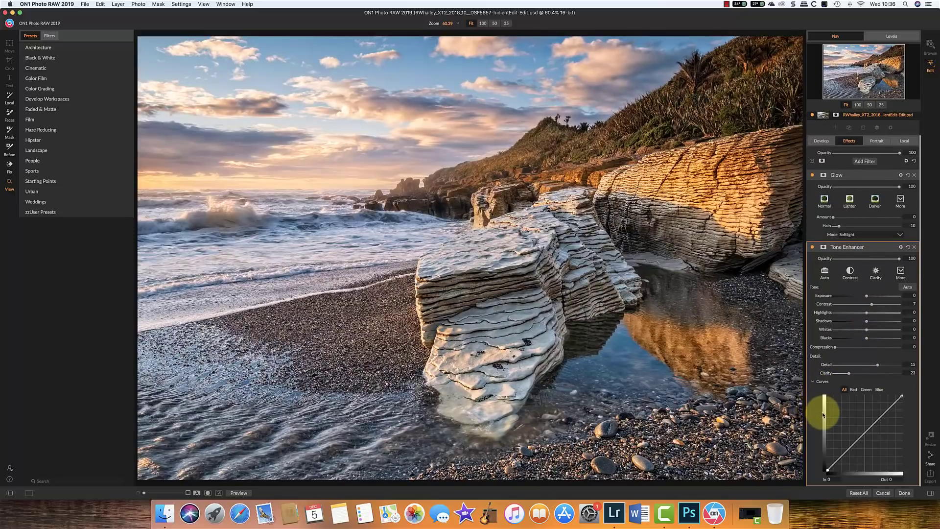
pyautogui.click(847, 450)
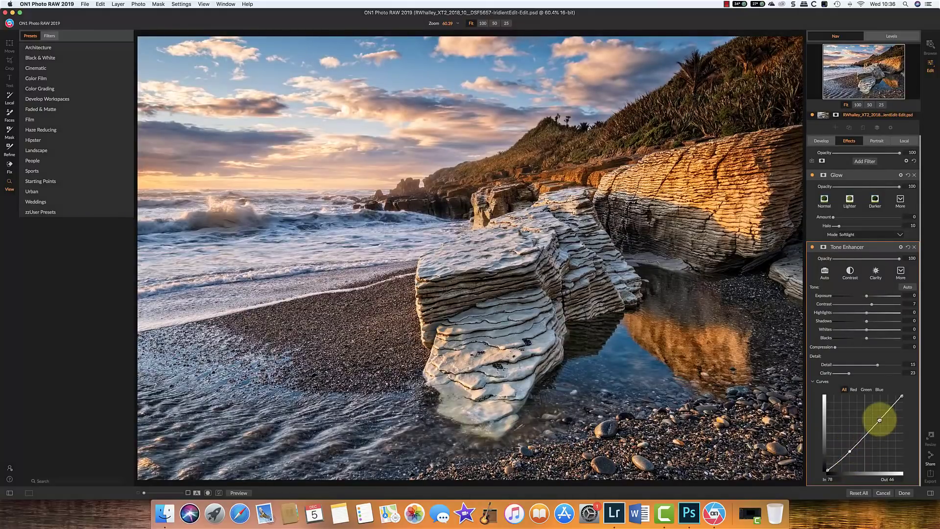
pyautogui.moveTo(879, 420); pyautogui.dragTo(880, 417)
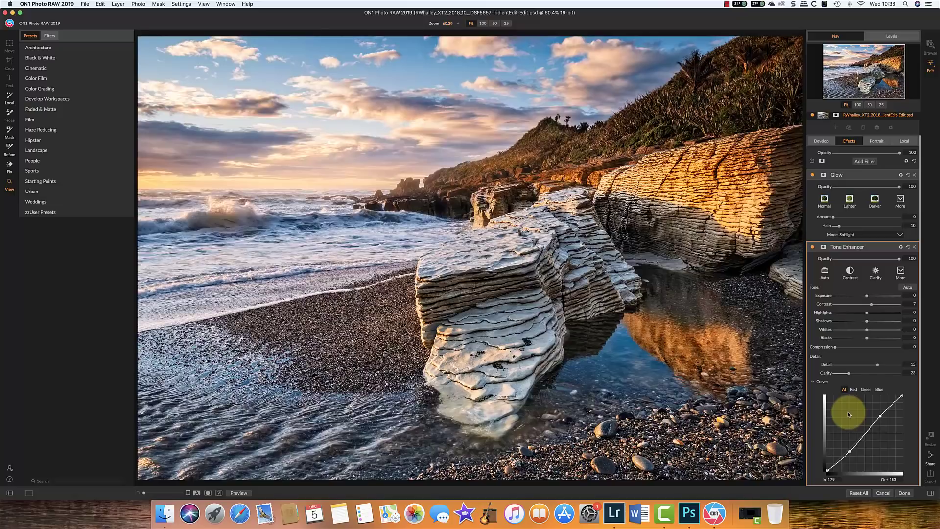
# - Set Glow to Softlight Strong with amount 51 and halo 19, checking it on and off
pyautogui.scroll(2, 848, 415)
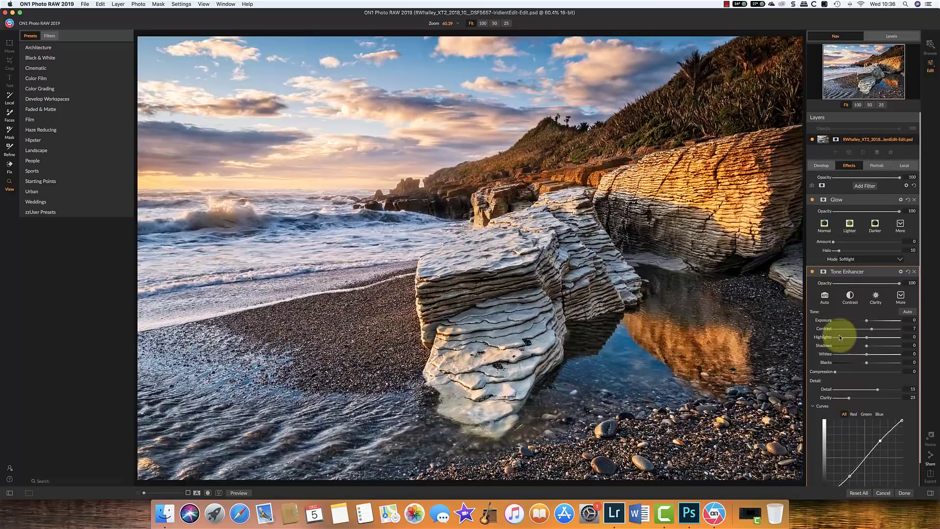
pyautogui.click(851, 258)
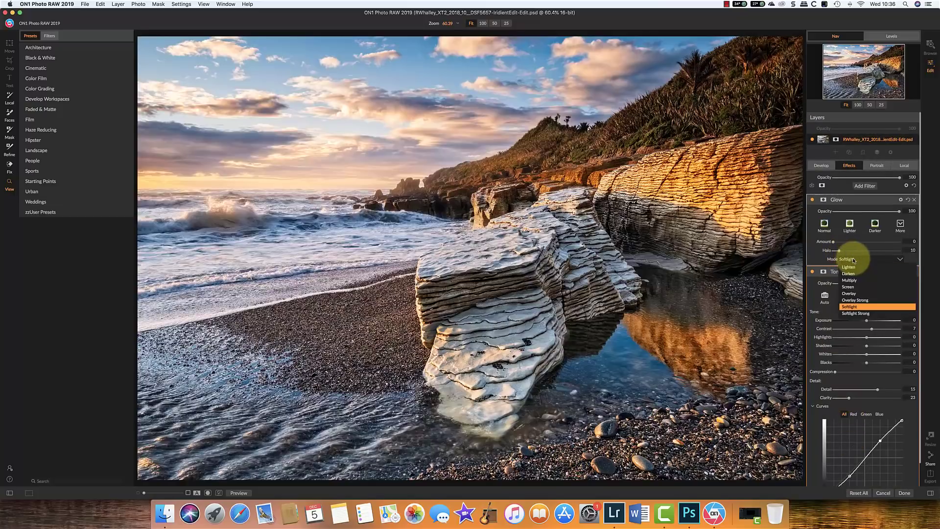
pyautogui.click(859, 315)
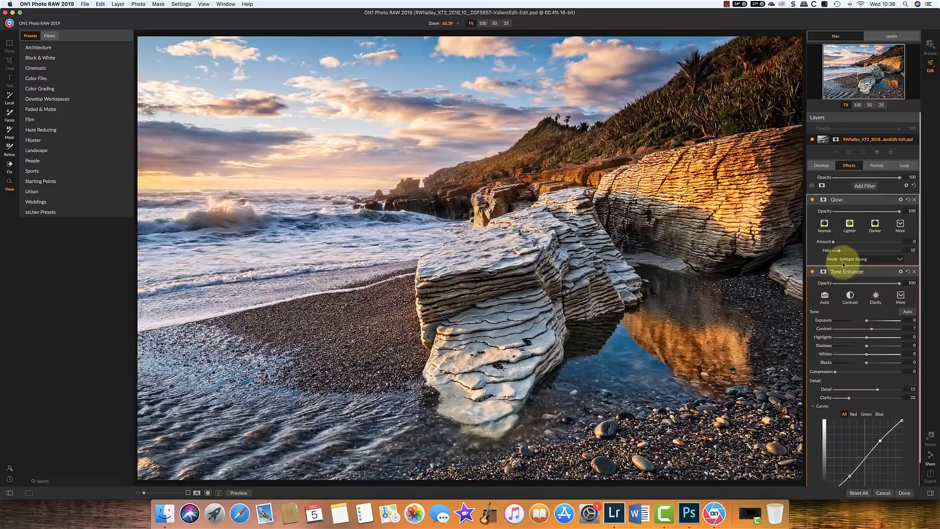
pyautogui.moveTo(833, 241)
pyautogui.mouseDown()
pyautogui.moveTo(863, 244)
pyautogui.moveTo(837, 252)
pyautogui.moveTo(848, 252)
pyautogui.mouseUp()
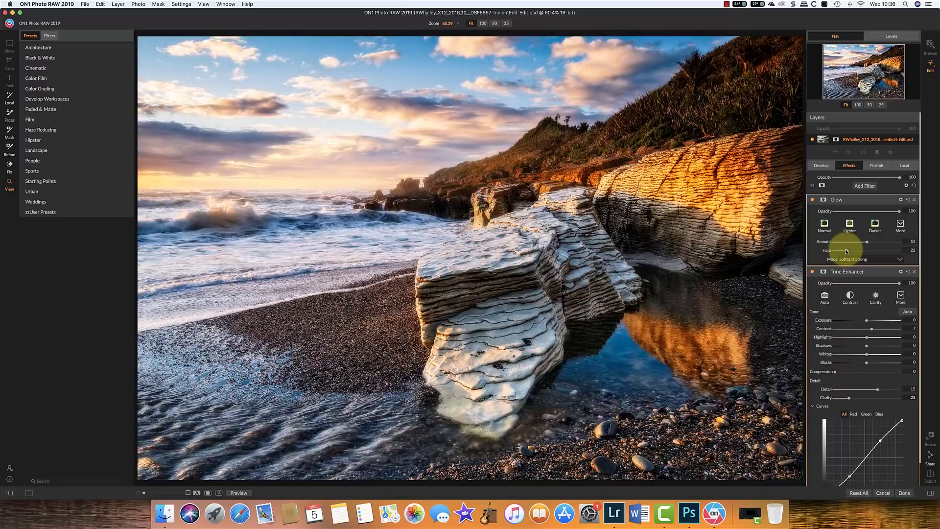
pyautogui.moveTo(846, 252); pyautogui.dragTo(844, 251)
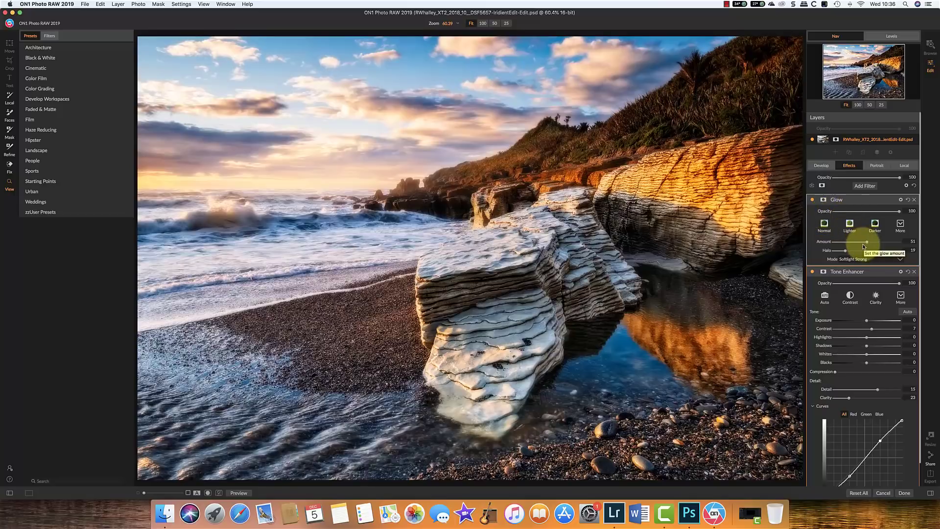
pyautogui.click(813, 200)
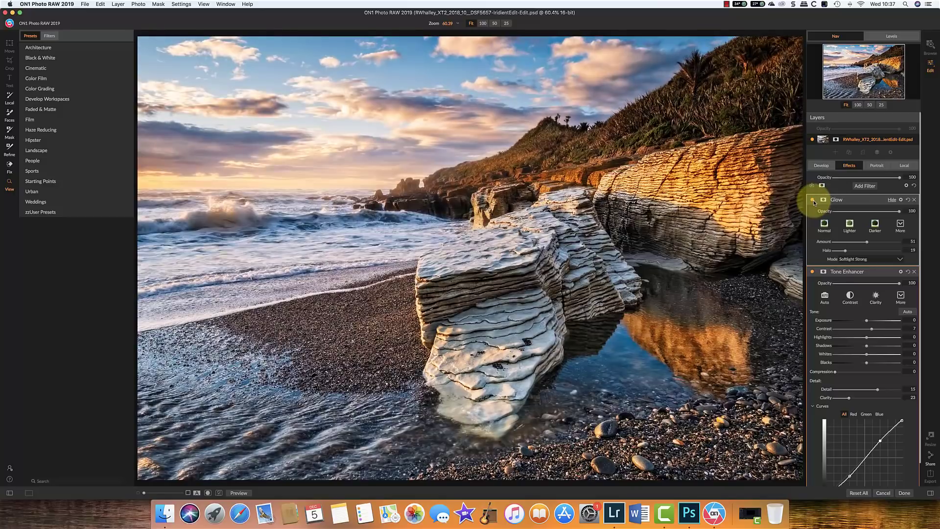
pyautogui.click(812, 199)
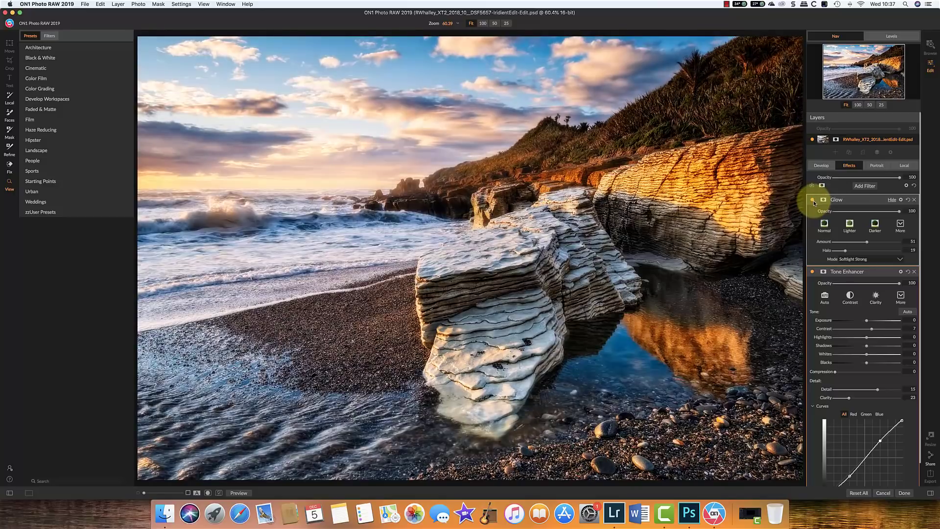
# - Apply the Glow and Tone Enhancer edit, compare it under Layer 1 copy, then select Layer 1 copy
pyautogui.click(904, 493)
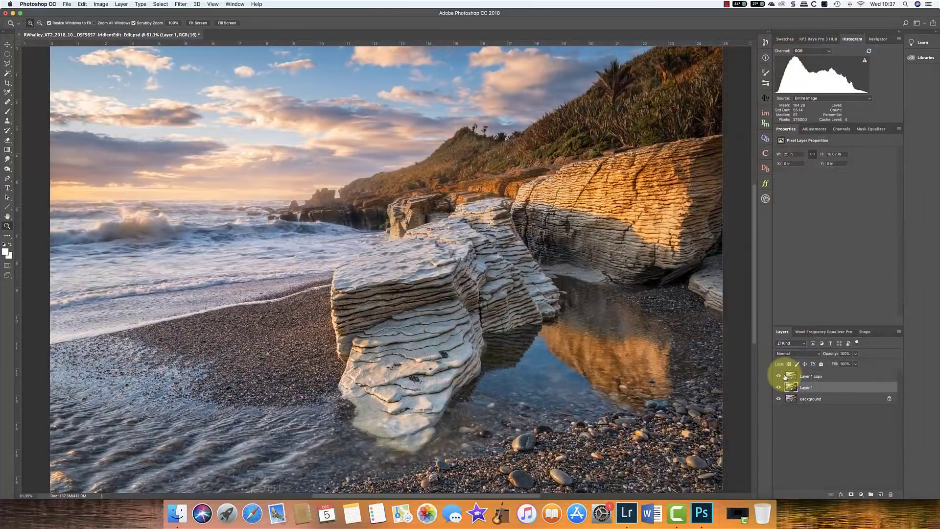
pyautogui.click(778, 376)
pyautogui.click(778, 376)
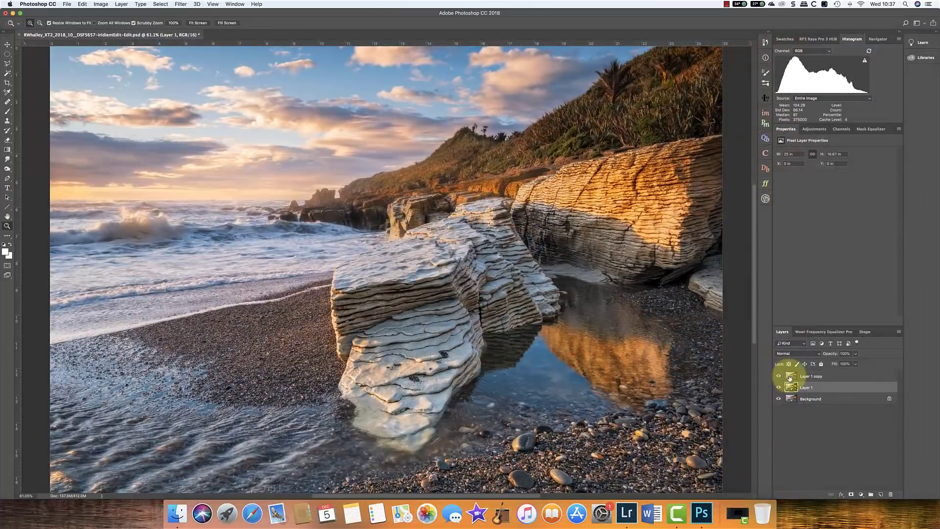
pyautogui.click(796, 377)
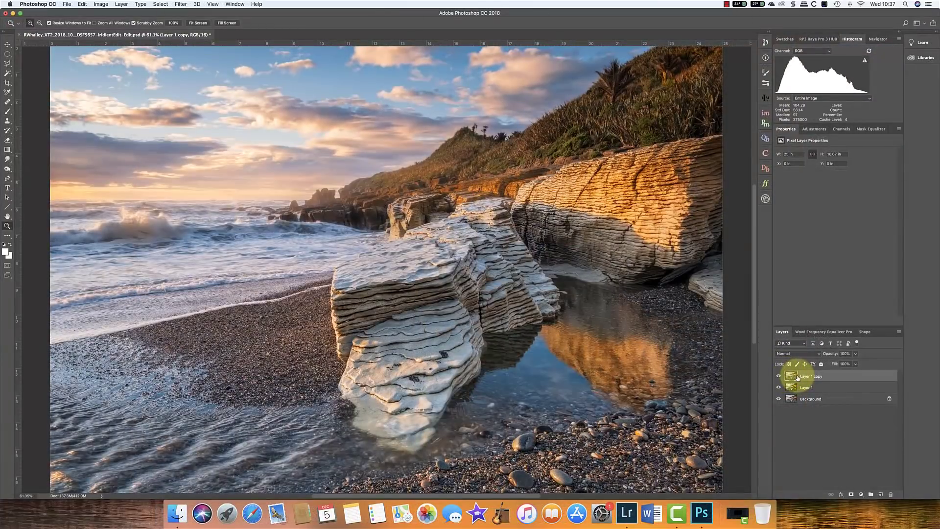
pyautogui.click(181, 4)
# - Send Layer 1 copy to ON1 Effects and move Glow below Tone Enhancer
pyautogui.moveTo(247, 191)
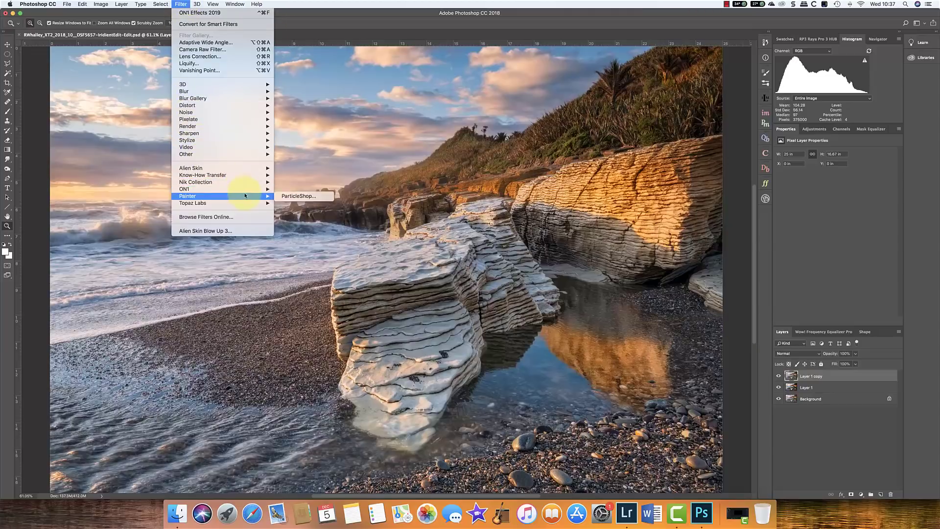
pyautogui.click(304, 210)
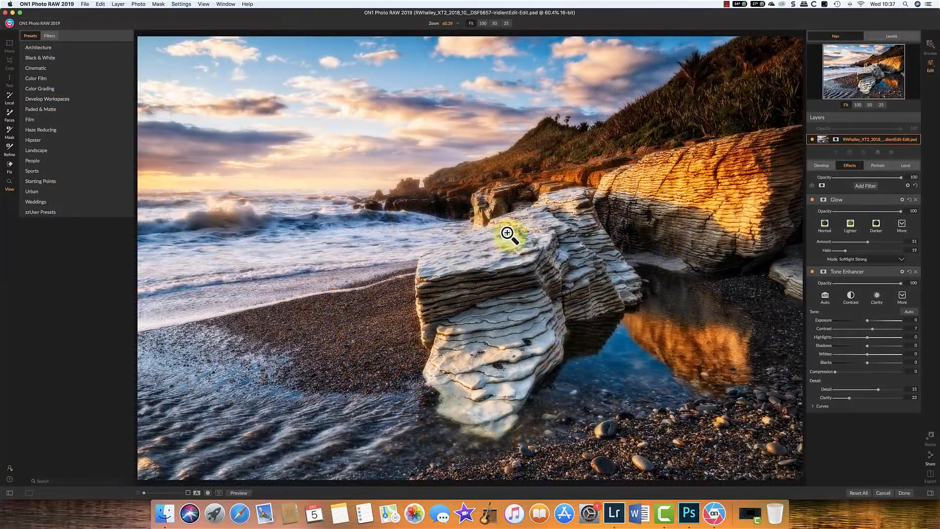
pyautogui.moveTo(839, 204); pyautogui.dragTo(815, 410)
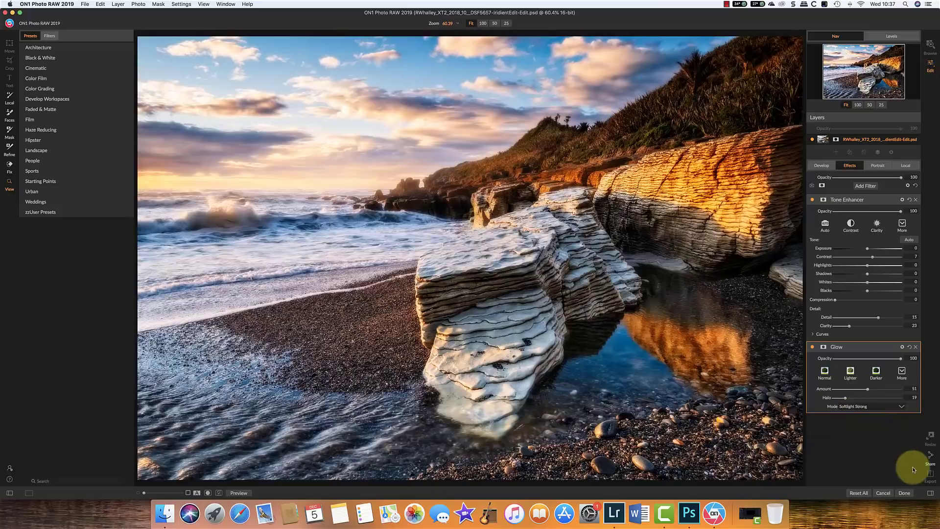
# - Apply the reordered ON1 edit, then toggle Layer 1 copy's visibility three times to compare
pyautogui.click(904, 493)
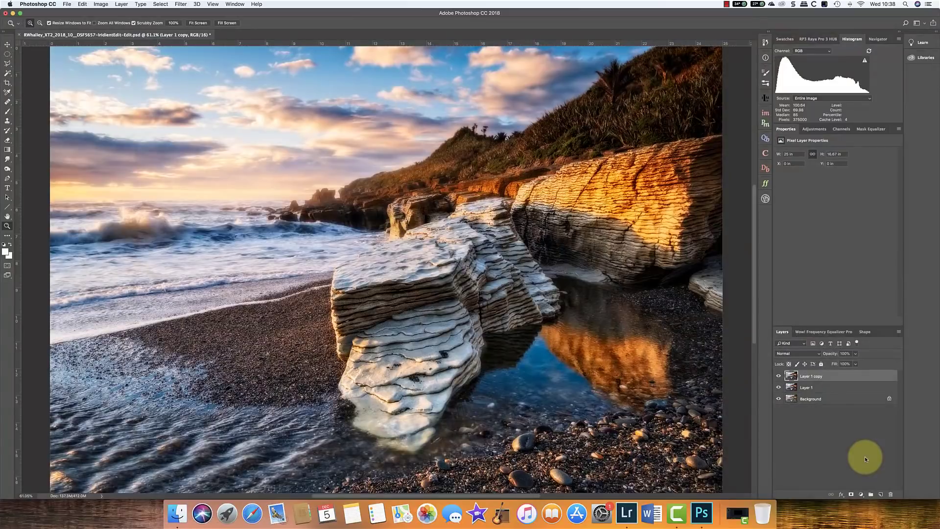
pyautogui.click(779, 376)
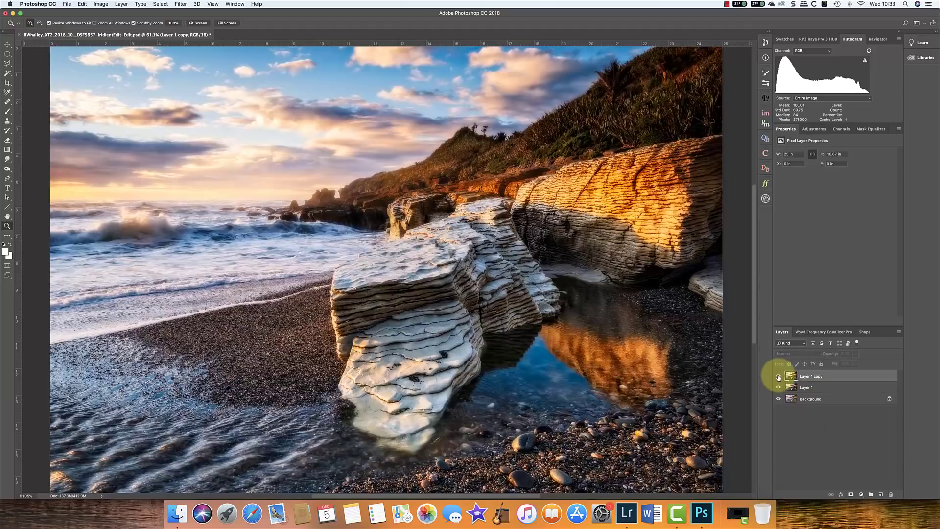
pyautogui.click(779, 376)
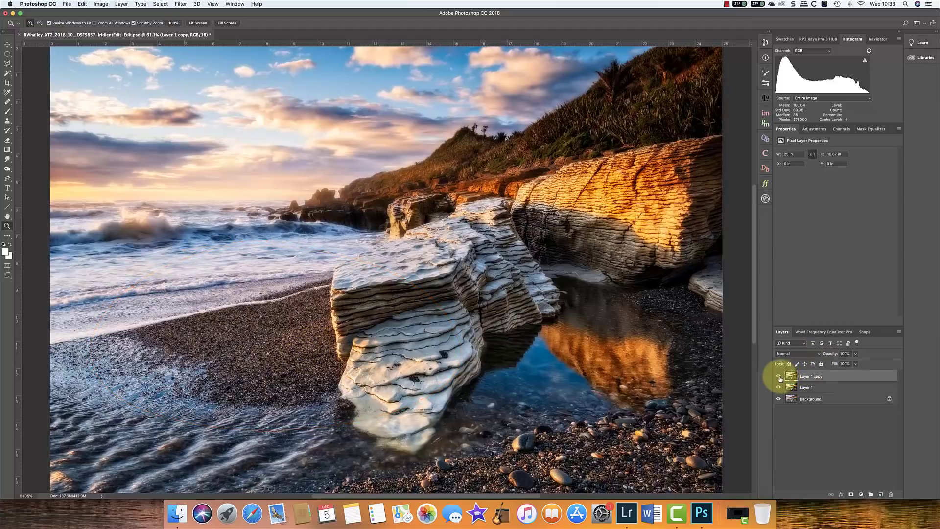
pyautogui.click(778, 377)
pyautogui.click(779, 377)
pyautogui.click(779, 376)
pyautogui.click(779, 377)
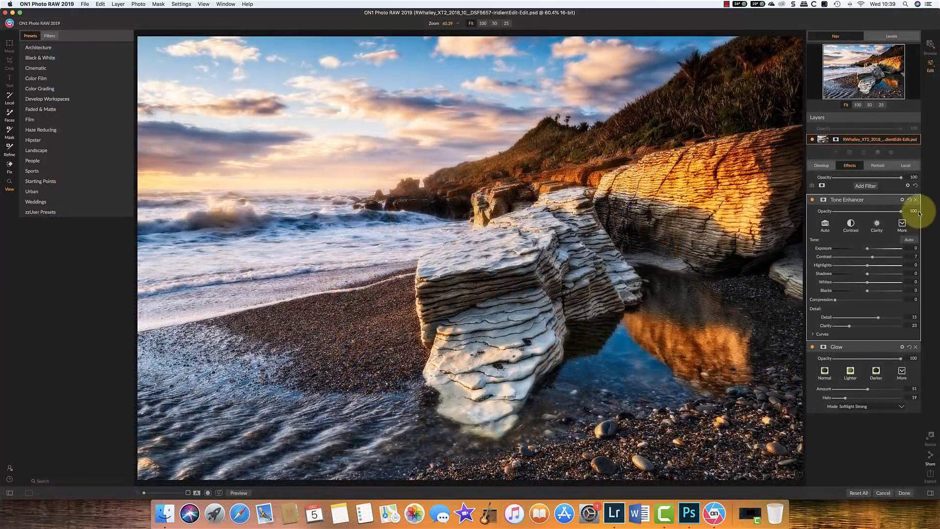
# - Replace Tone Enhancer with a Dynamic Contrast filter and move Glow above it
pyautogui.click(916, 200)
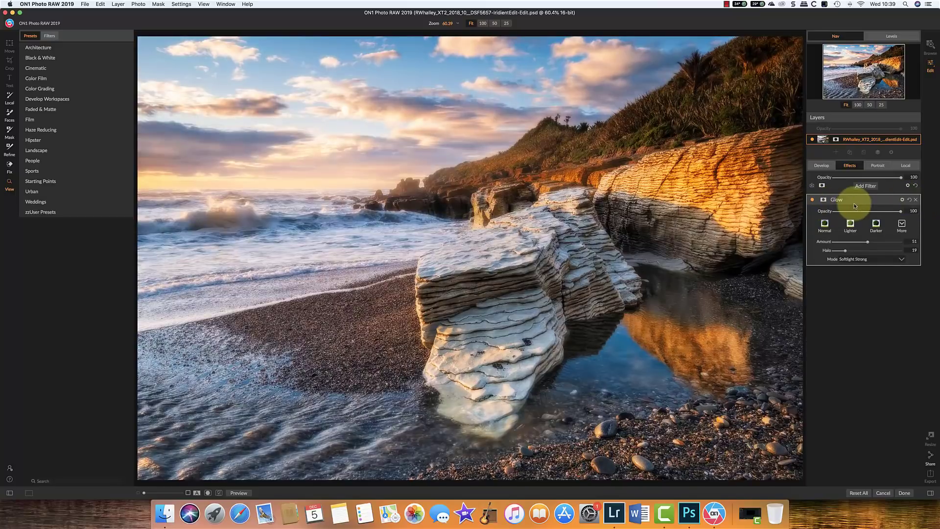
pyautogui.click(865, 187)
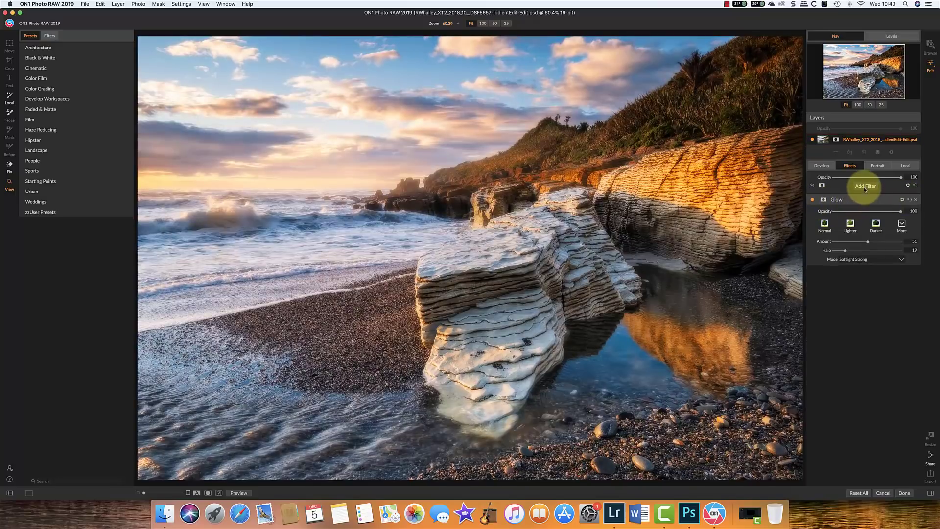
pyautogui.click(772, 223)
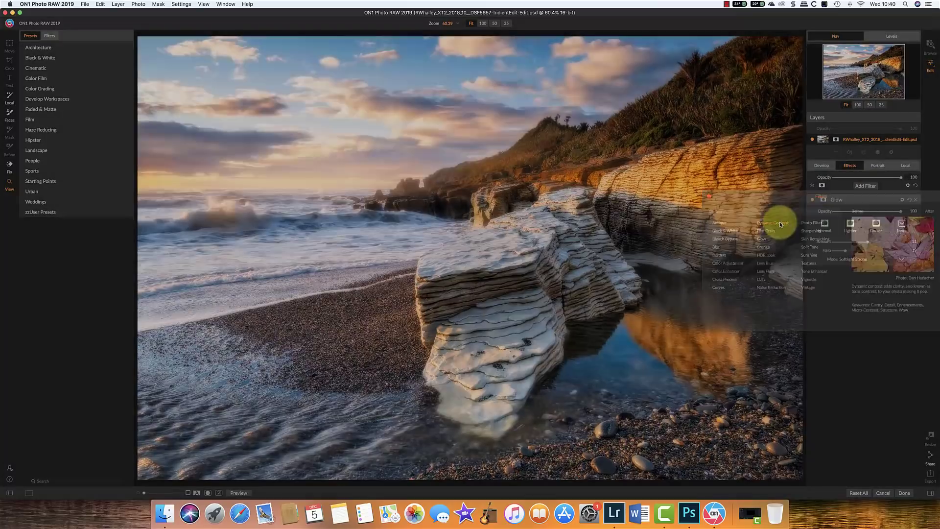
pyautogui.moveTo(844, 324); pyautogui.dragTo(814, 196)
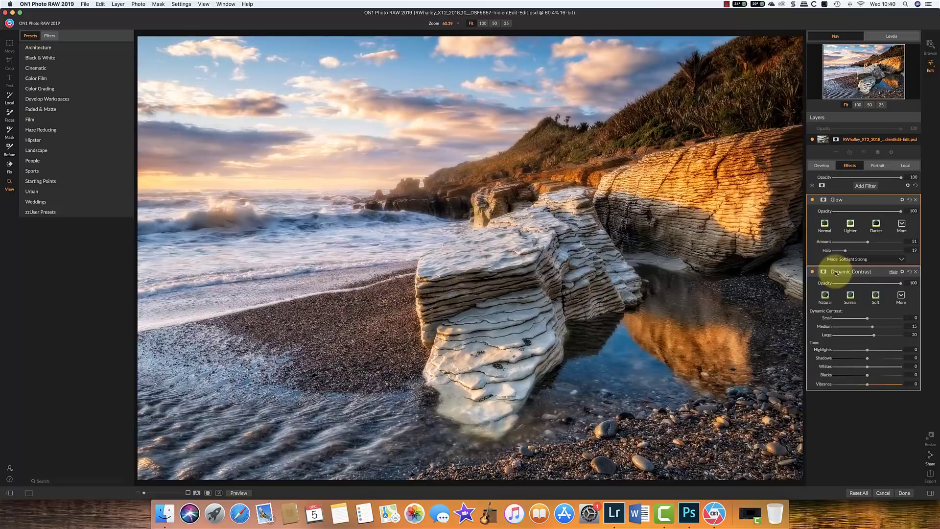
# - With Glow off, set Dynamic Contrast Small 36, Medium 28, Large 21 and compare on/off
pyautogui.click(812, 199)
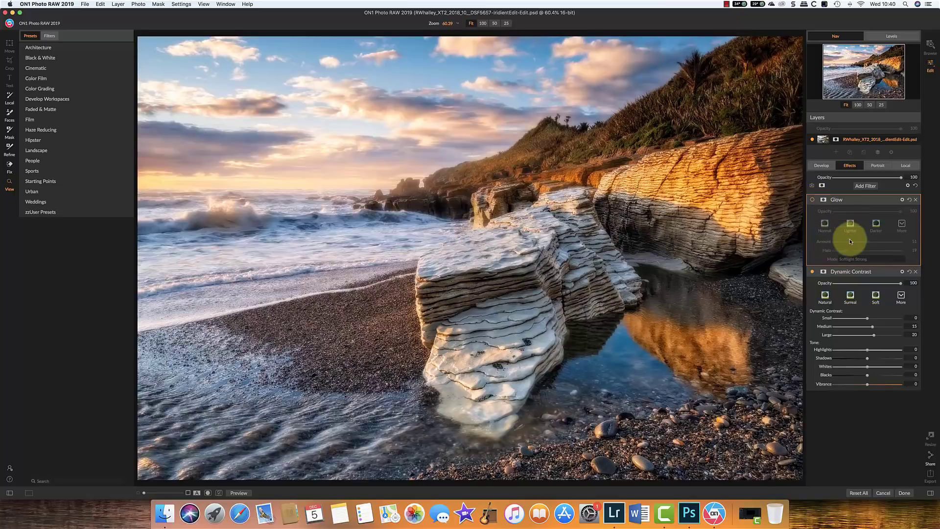
pyautogui.click(847, 289)
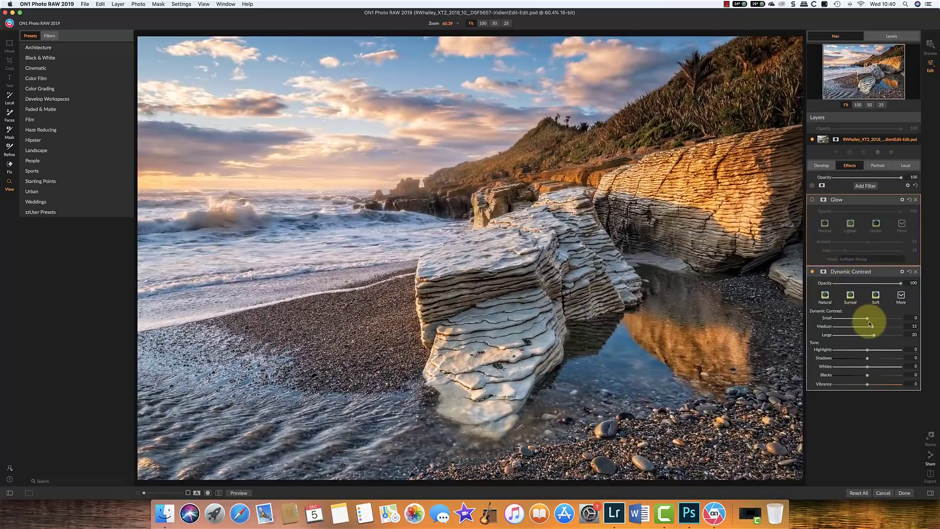
pyautogui.moveTo(867, 317); pyautogui.dragTo(861, 352)
pyautogui.click(874, 335)
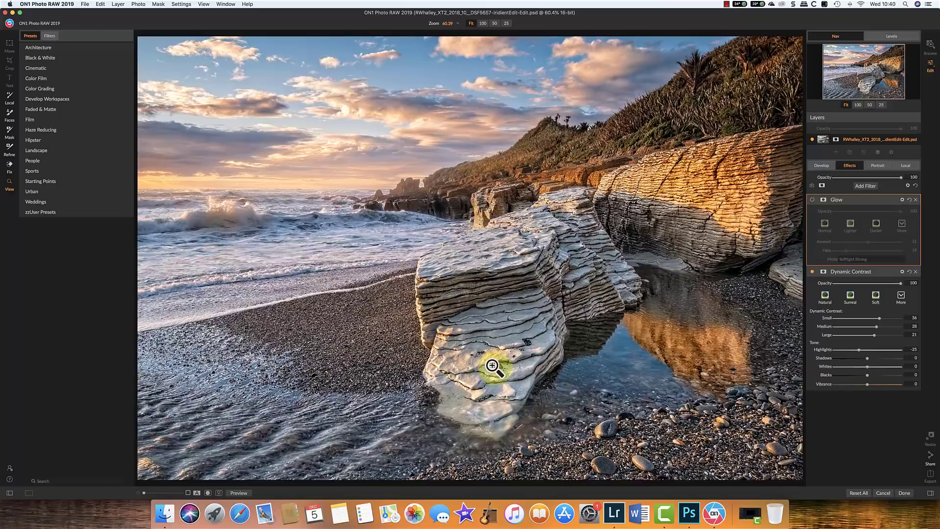
pyautogui.click(812, 272)
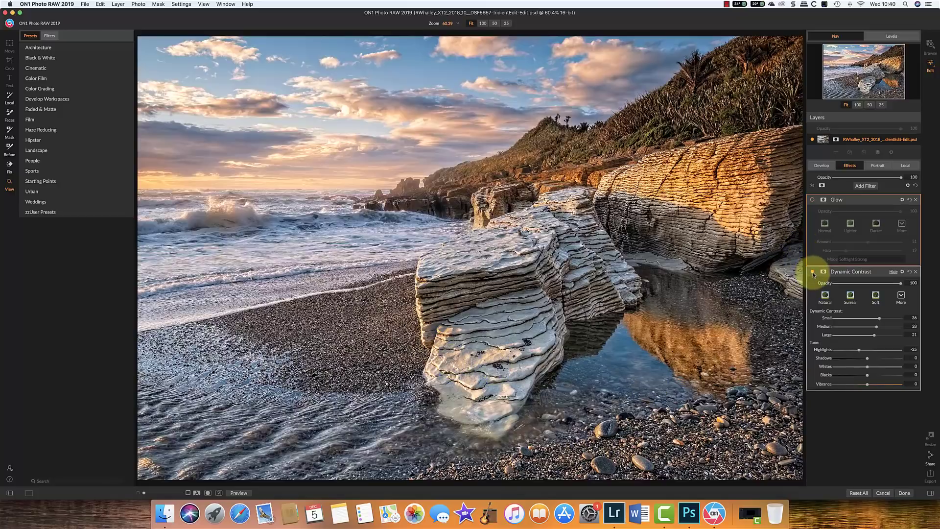
pyautogui.click(813, 272)
# - Re-enable Glow with Amount 56 and Halo 24, and apply the edit to Photoshop
pyautogui.click(812, 200)
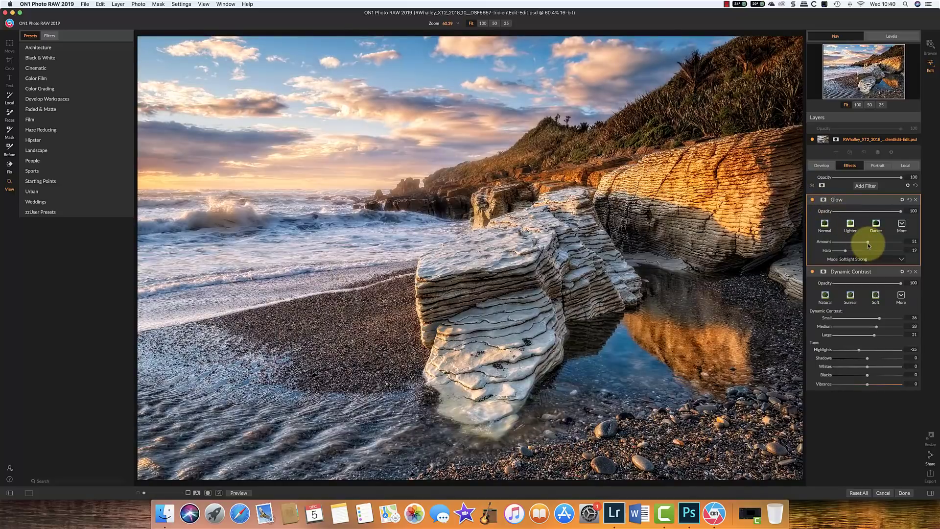
pyautogui.moveTo(868, 245); pyautogui.dragTo(844, 252)
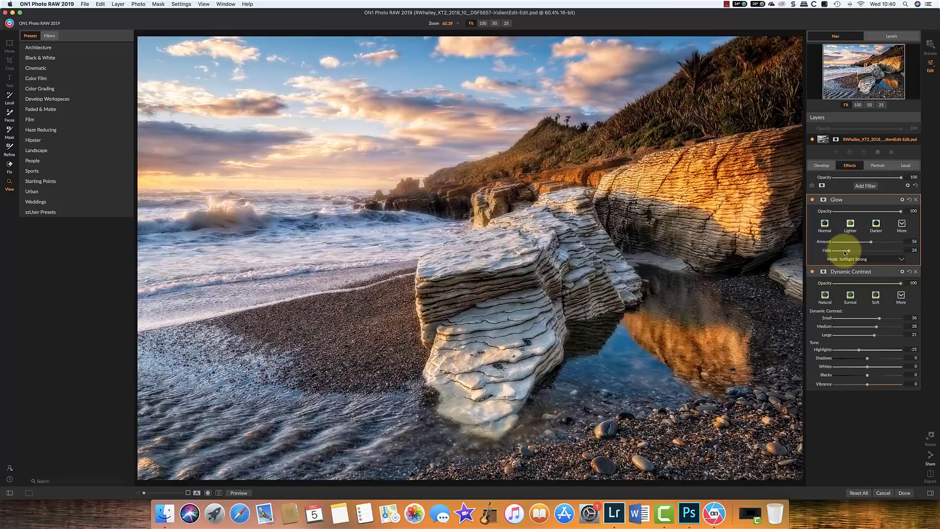
pyautogui.click(904, 492)
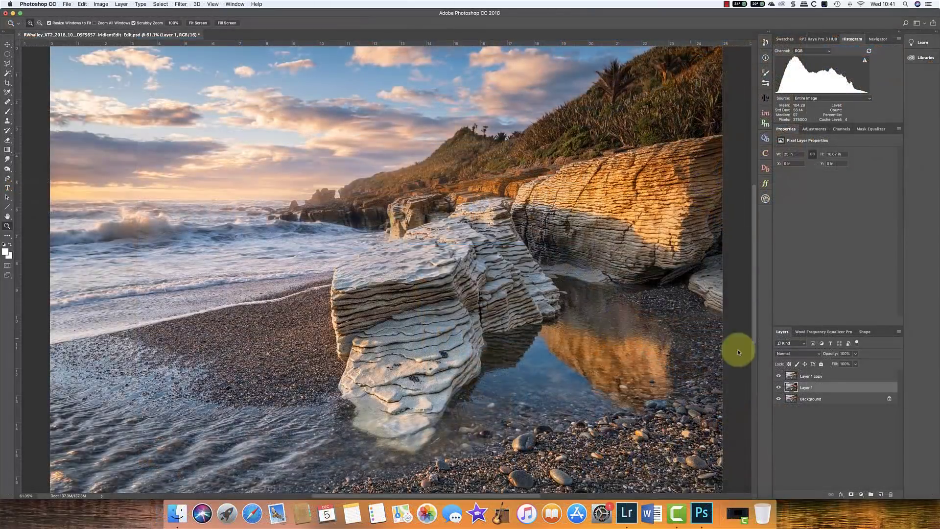
# - Select Layer 1 copy and open the Filter menu
pyautogui.click(806, 376)
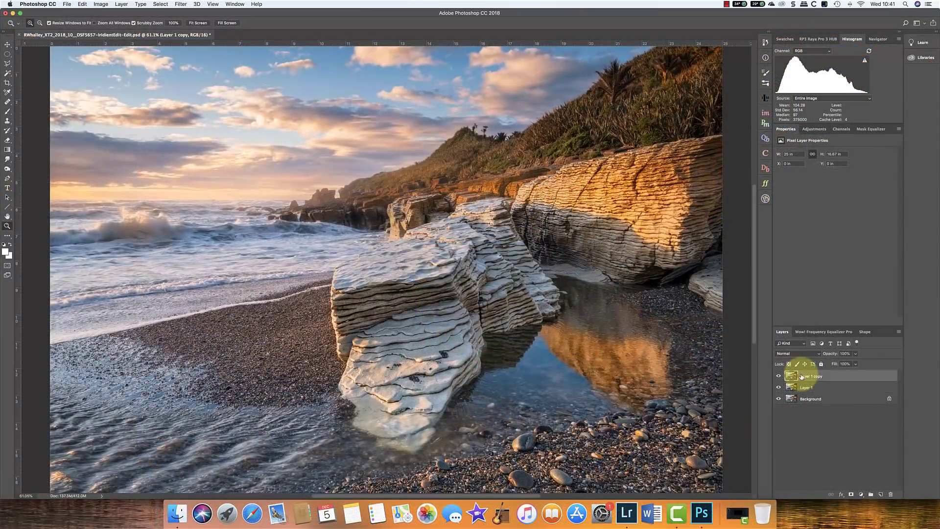
pyautogui.click(157, 4)
pyautogui.moveTo(180, 4)
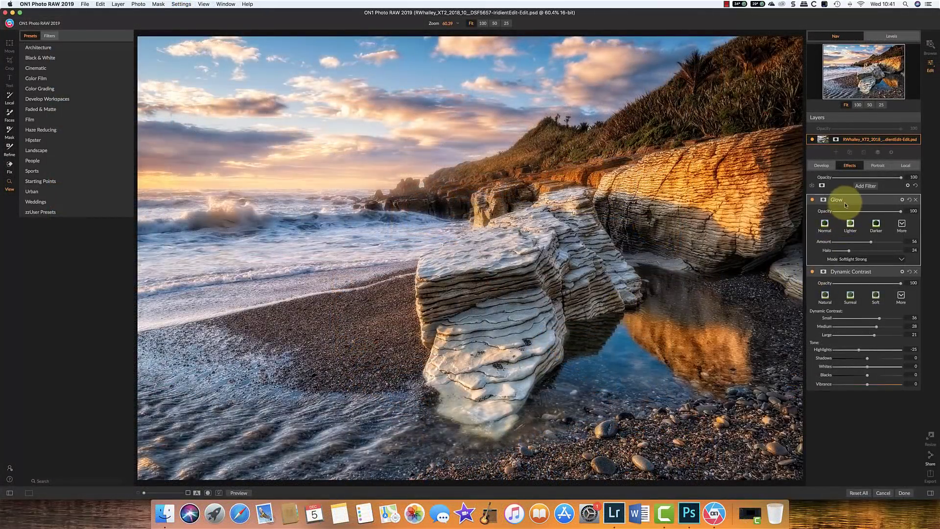
# - Drop Glow beneath Dynamic Contrast on the duplicate and apply the result to the layer
pyautogui.moveTo(849, 210); pyautogui.dragTo(830, 402)
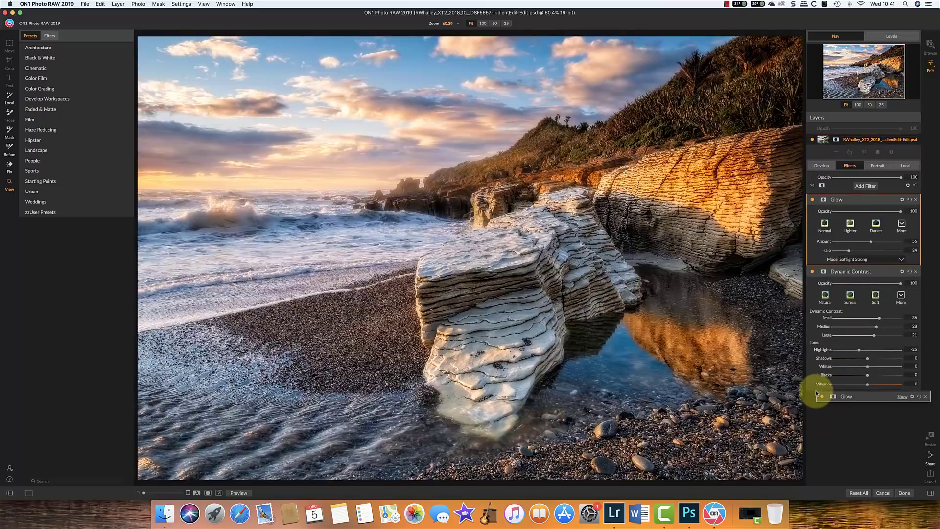
pyautogui.moveTo(816, 393); pyautogui.dragTo(818, 392)
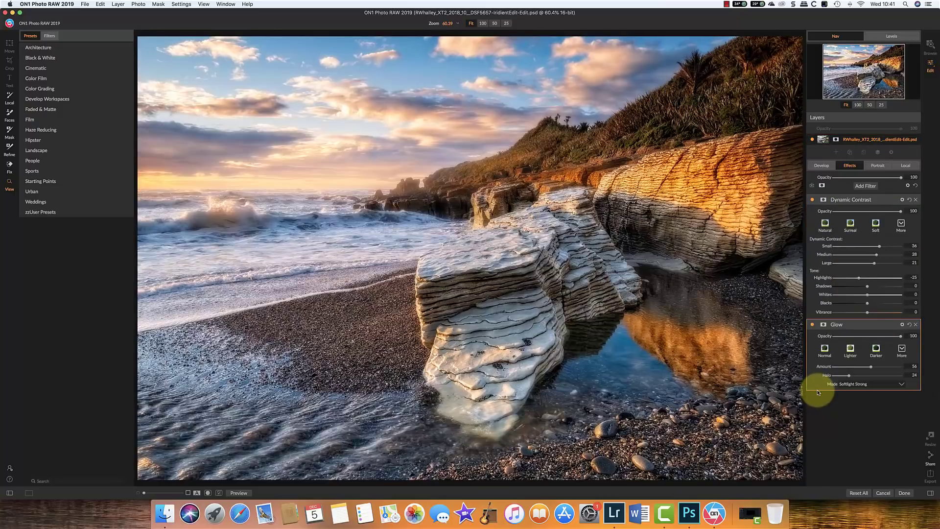
pyautogui.click(904, 494)
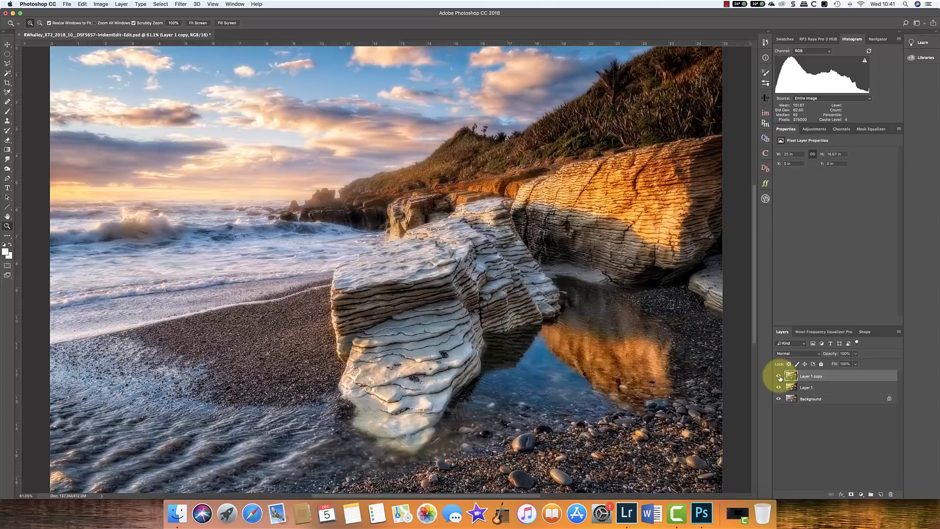
# - Hide and reshow Layer 1 copy to compare the two versions
pyautogui.click(779, 377)
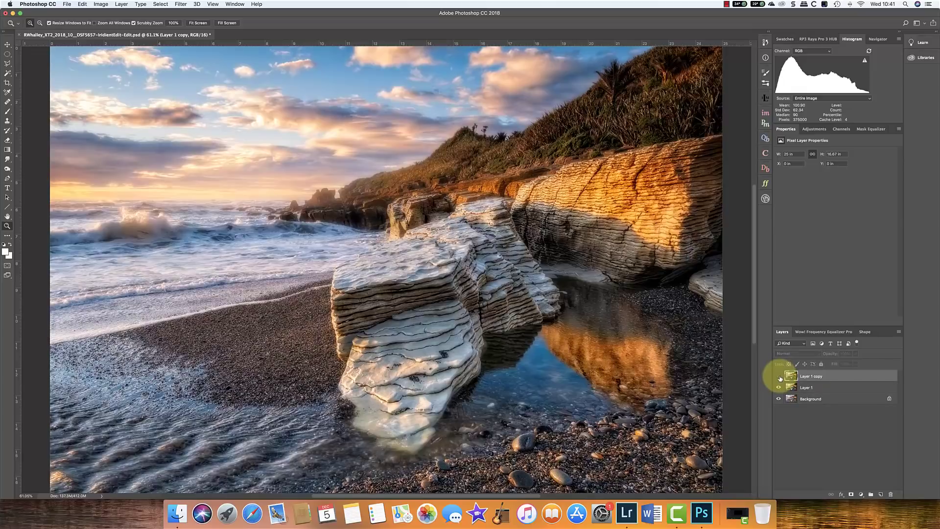
pyautogui.click(779, 376)
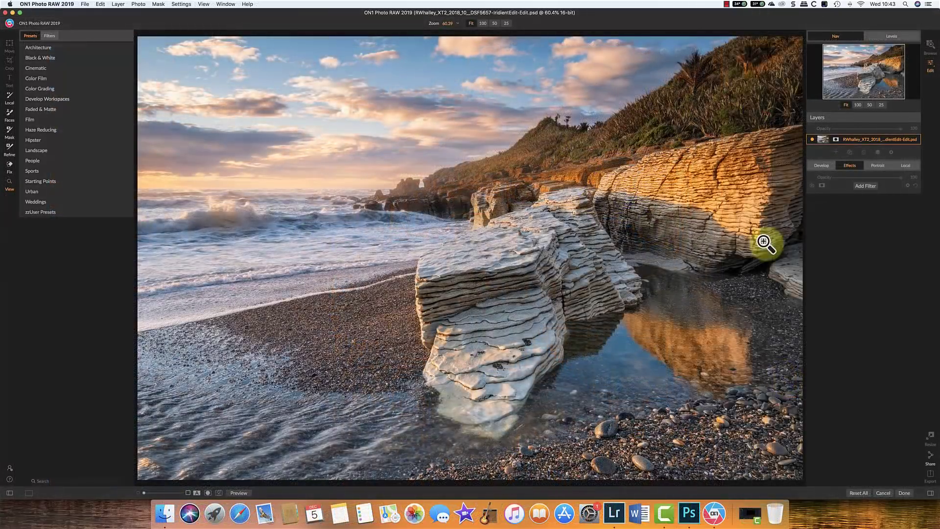
# - Add Tone Enhancer and a switched-off Sharpening filter, then raise Tone Enhancer Detail and set Contrast 3
pyautogui.click(865, 186)
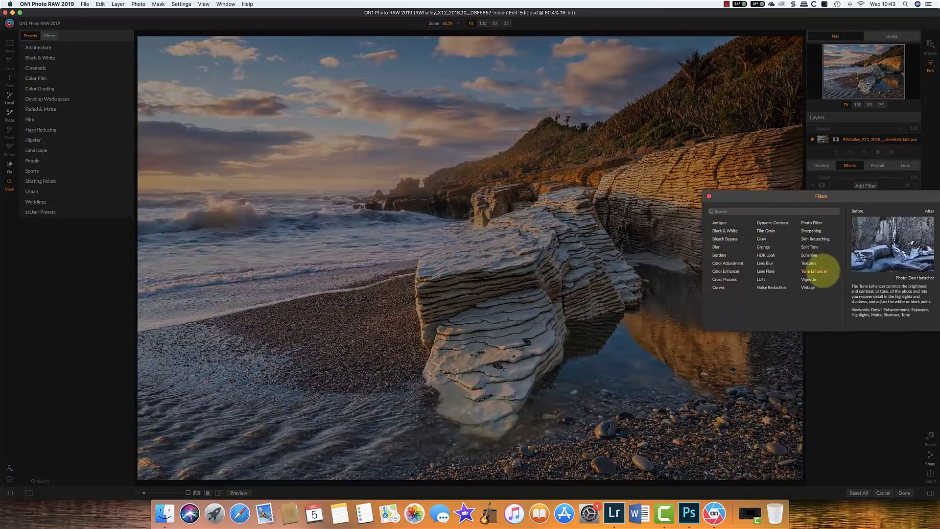
pyautogui.click(820, 270)
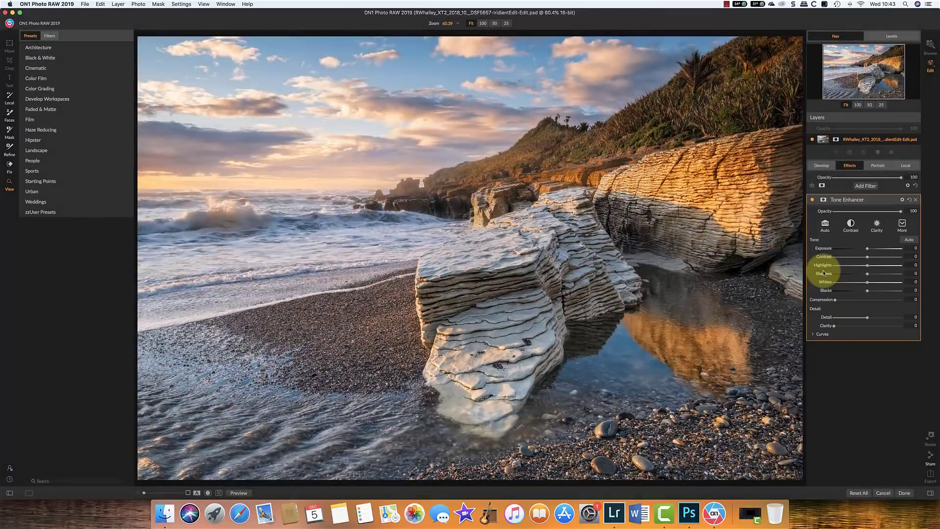
pyautogui.click(867, 185)
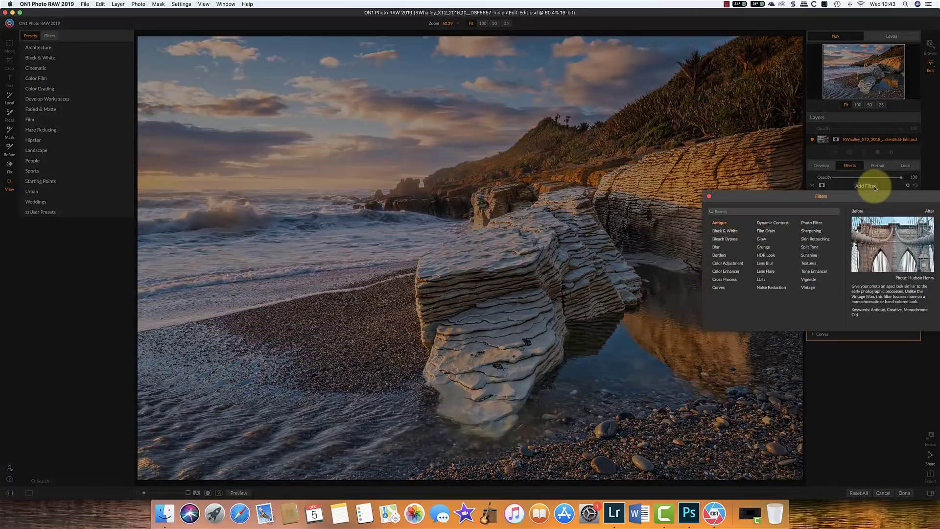
pyautogui.click(812, 231)
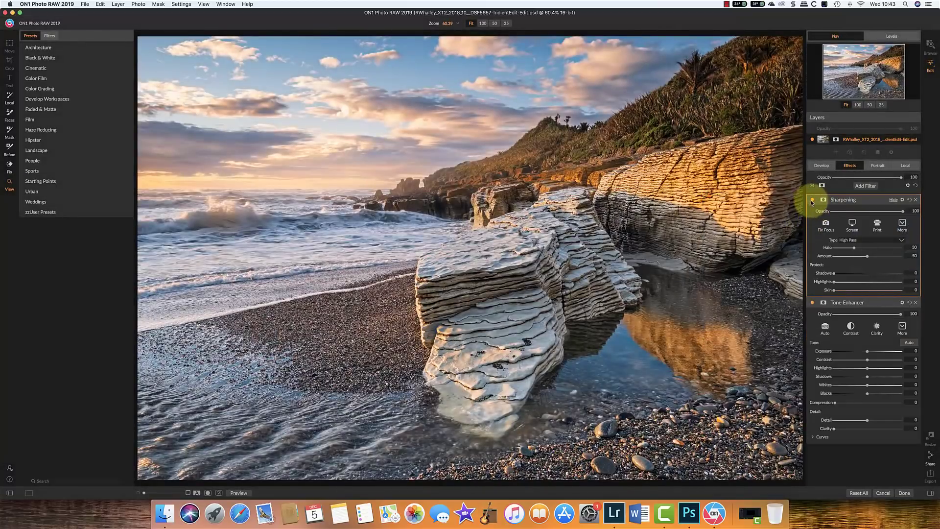
pyautogui.click(813, 199)
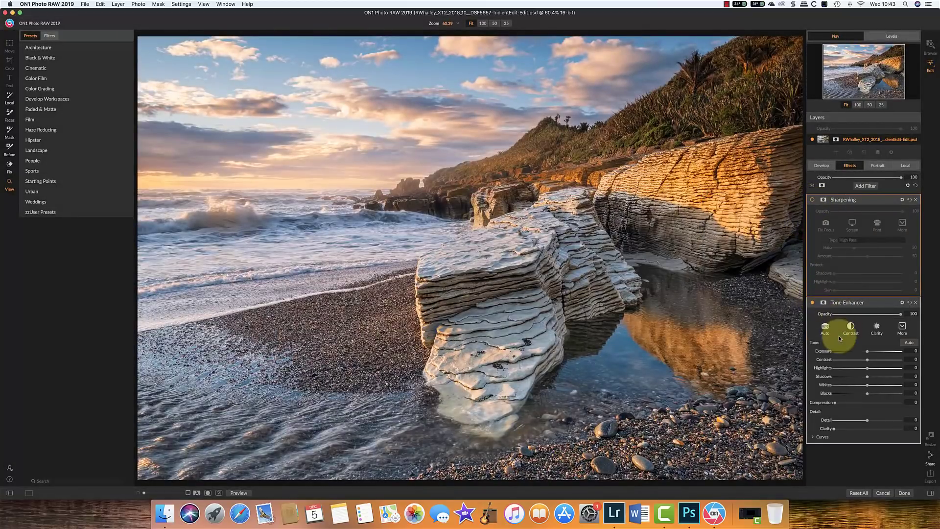
pyautogui.moveTo(867, 419)
pyautogui.mouseDown()
pyautogui.moveTo(875, 423)
pyautogui.moveTo(839, 430)
pyautogui.moveTo(880, 419)
pyautogui.mouseUp()
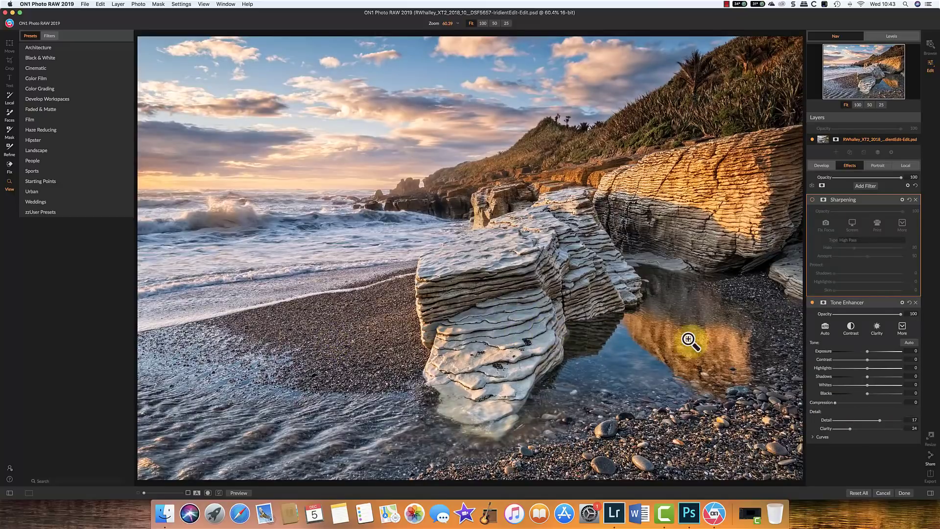
pyautogui.moveTo(867, 360); pyautogui.dragTo(870, 361)
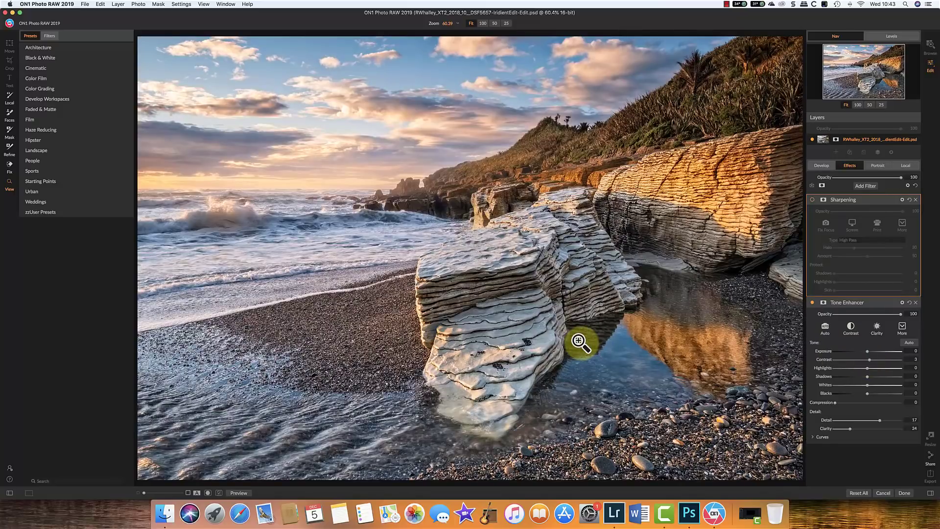
# - Turn Sharpening on as Unsharp Mask, raising Amount to 301 and lowering Halo
pyautogui.click(811, 302)
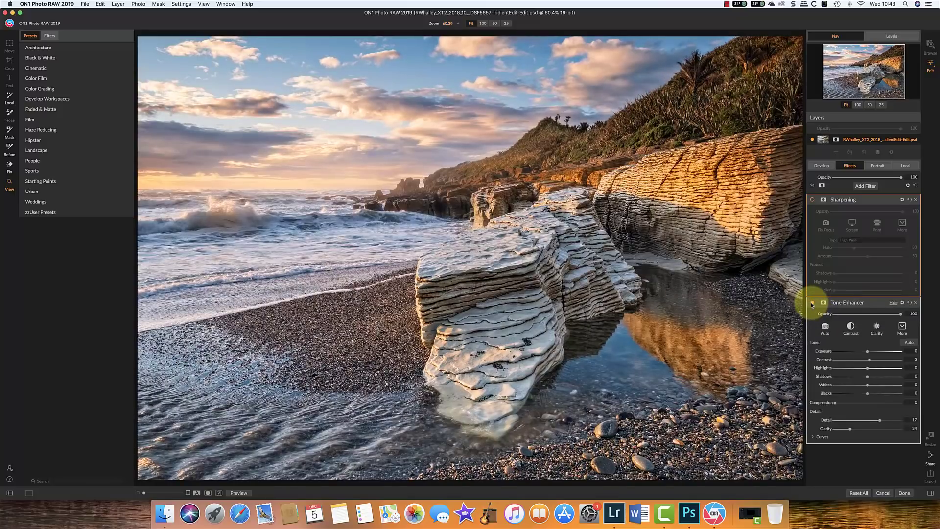
pyautogui.click(812, 201)
pyautogui.click(859, 240)
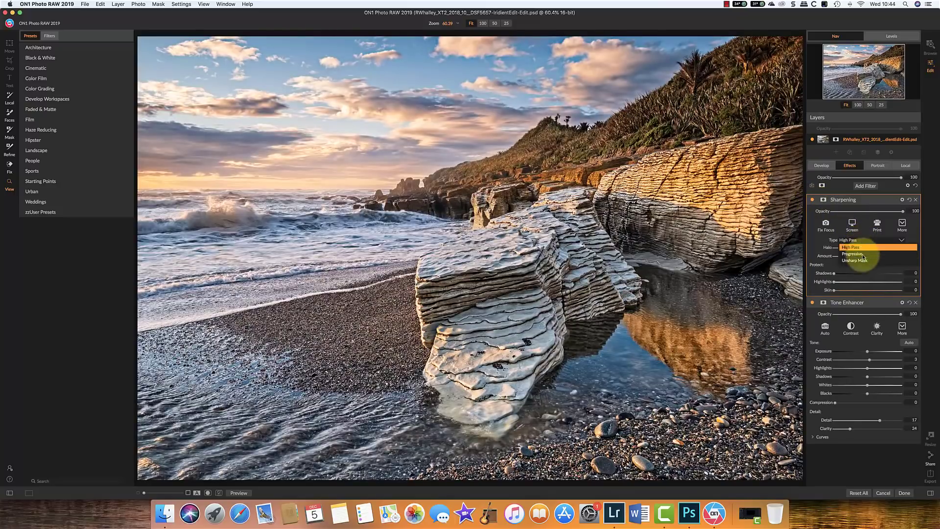
pyautogui.click(861, 259)
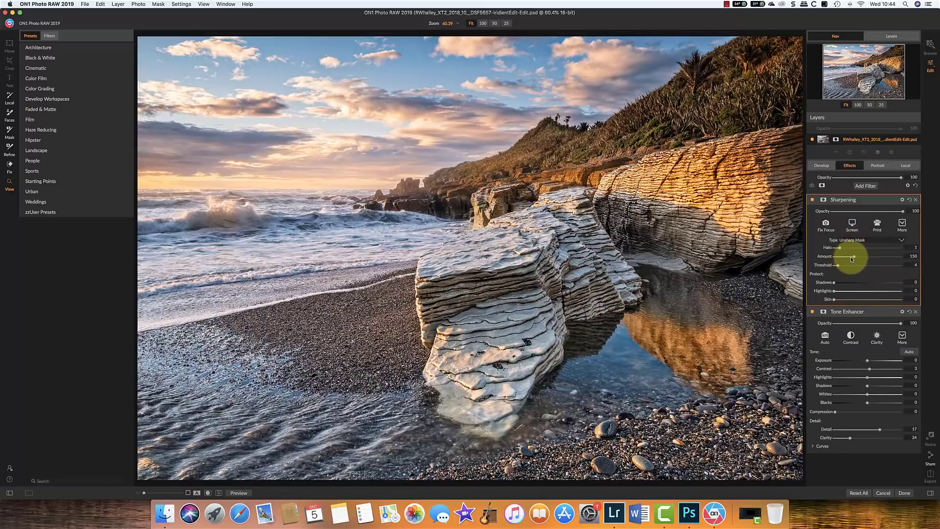
pyautogui.moveTo(855, 259); pyautogui.dragTo(877, 259)
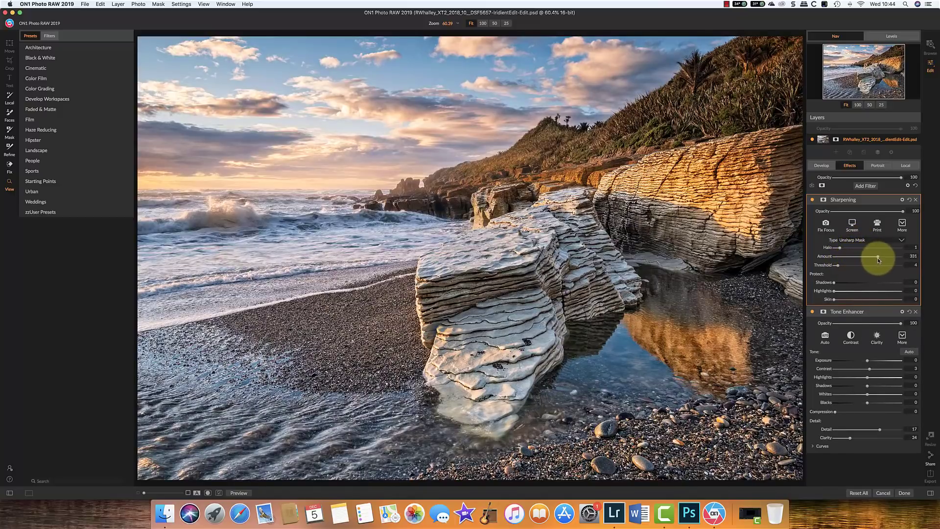
pyautogui.click(839, 248)
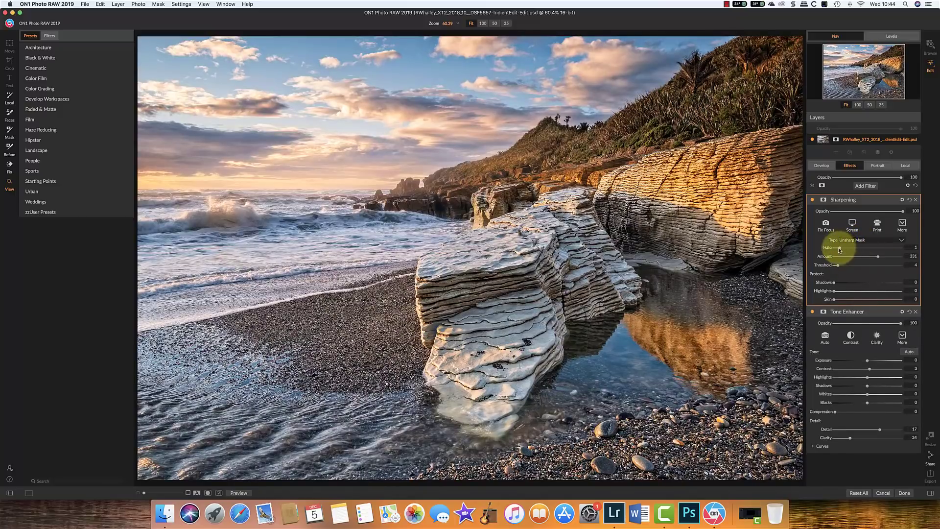
# - Inspect the front rock at 100%, compare sharpening on/off, lower Halo to 0.6, then fit the view
pyautogui.click(857, 105)
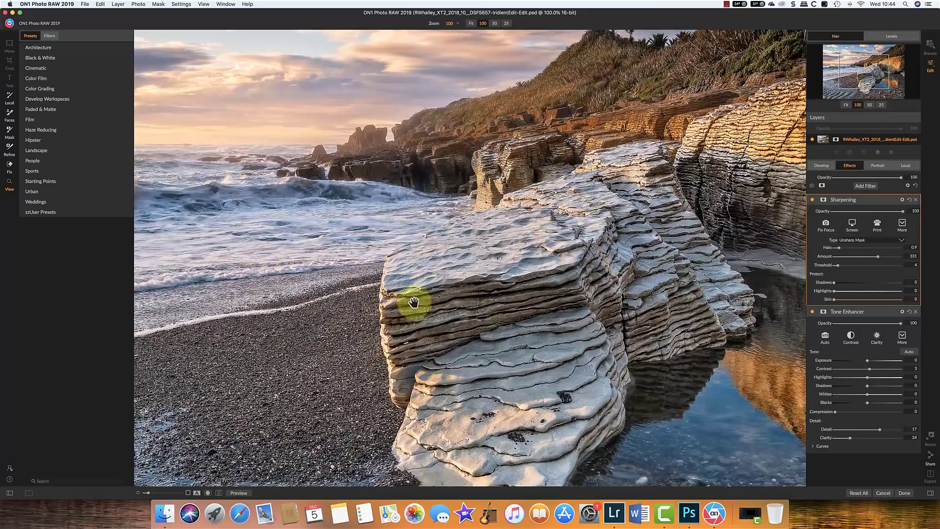
pyautogui.moveTo(414, 302); pyautogui.dragTo(515, 227)
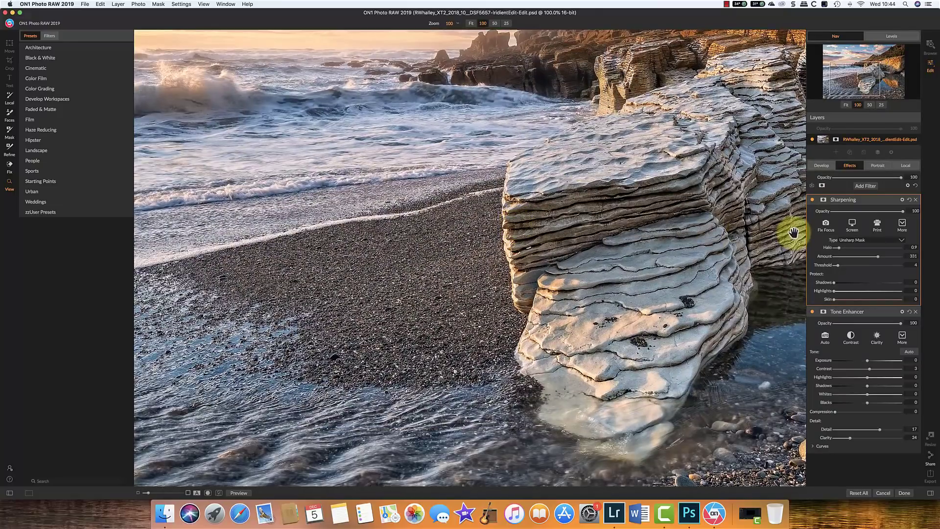
pyautogui.click(813, 200)
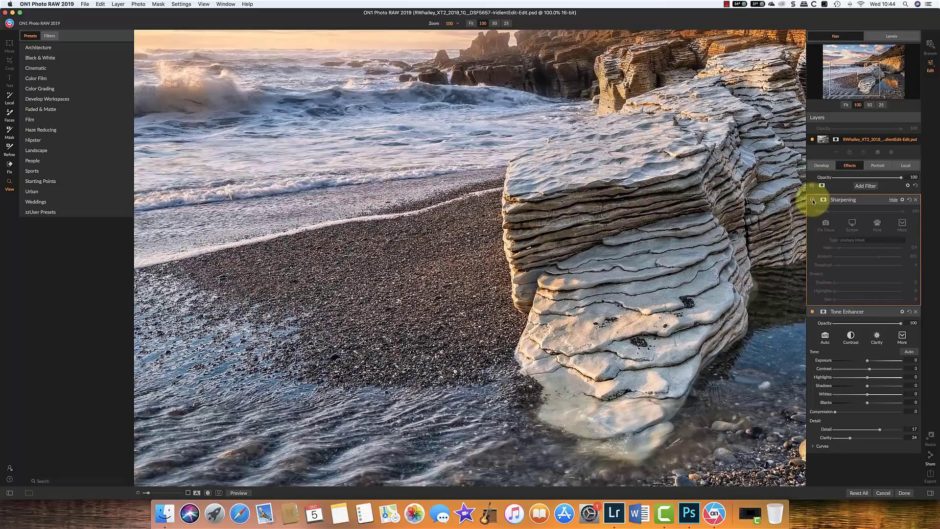
pyautogui.click(813, 200)
pyautogui.moveTo(839, 247); pyautogui.dragTo(837, 249)
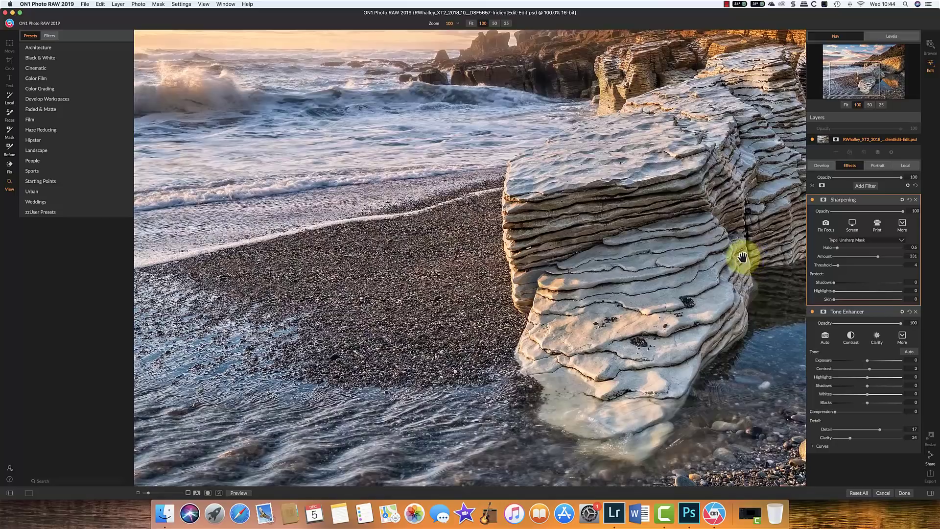
pyautogui.moveTo(834, 200)
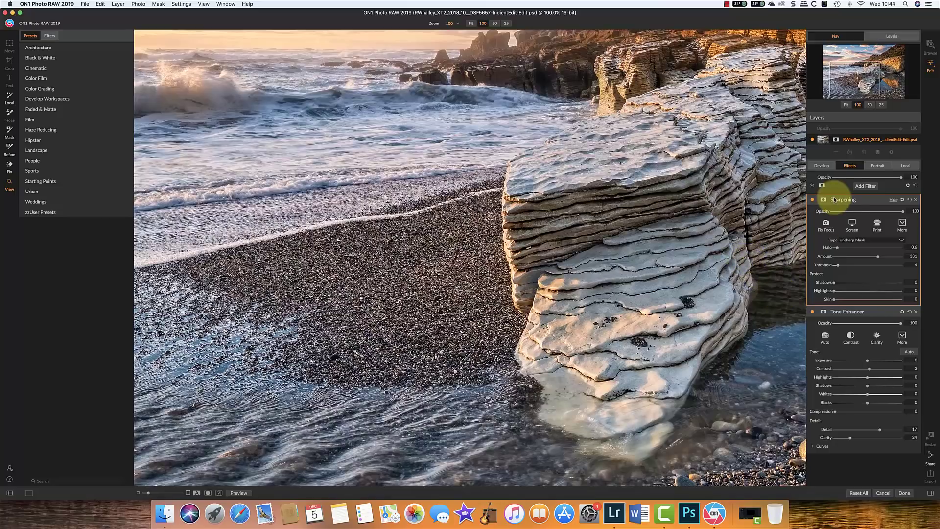
pyautogui.click(845, 104)
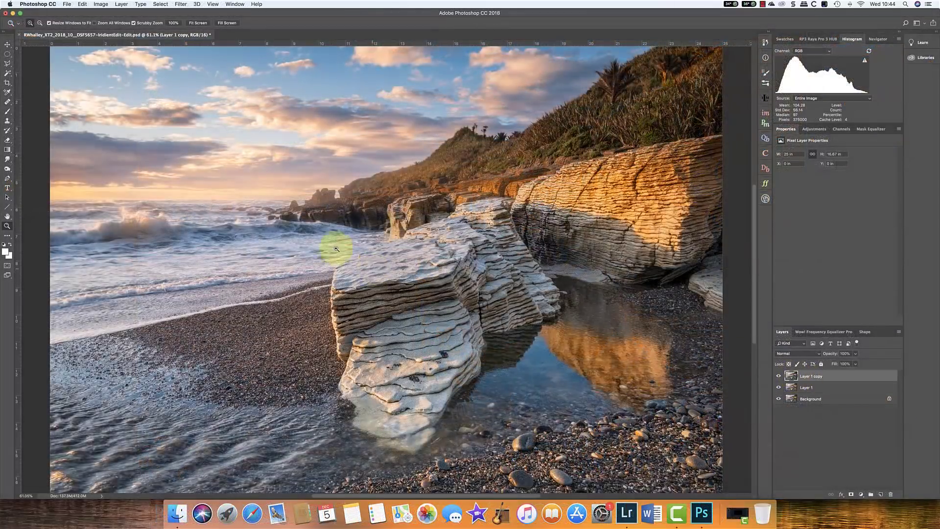
# - Reopen Layer 1 copy in ON1 Photo RAW, move Sharpening below Tone Enhancer, and apply
pyautogui.click(181, 4)
pyautogui.click(175, 12)
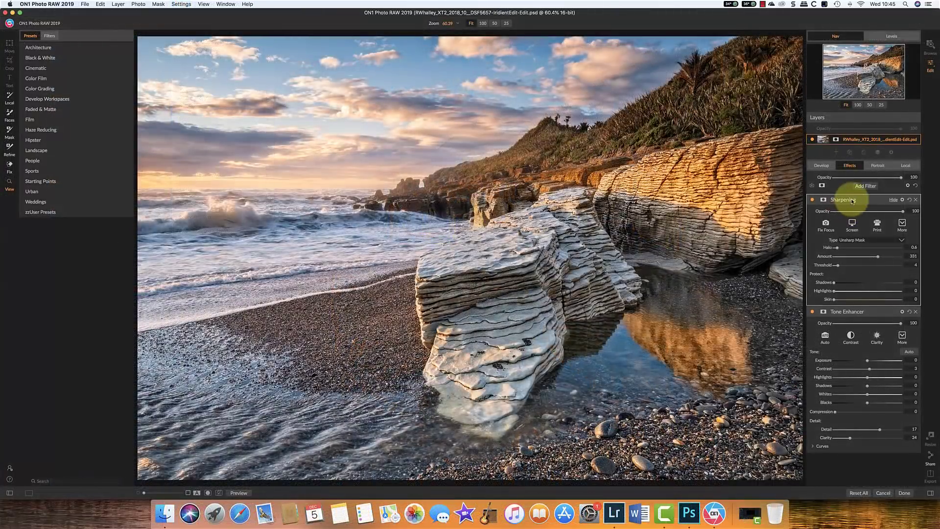
pyautogui.moveTo(851, 201); pyautogui.dragTo(818, 448)
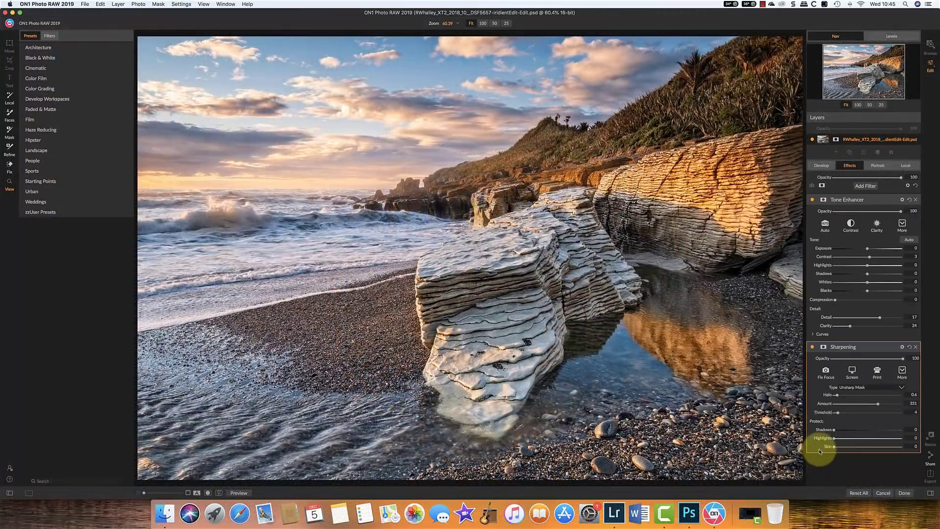
pyautogui.click(904, 493)
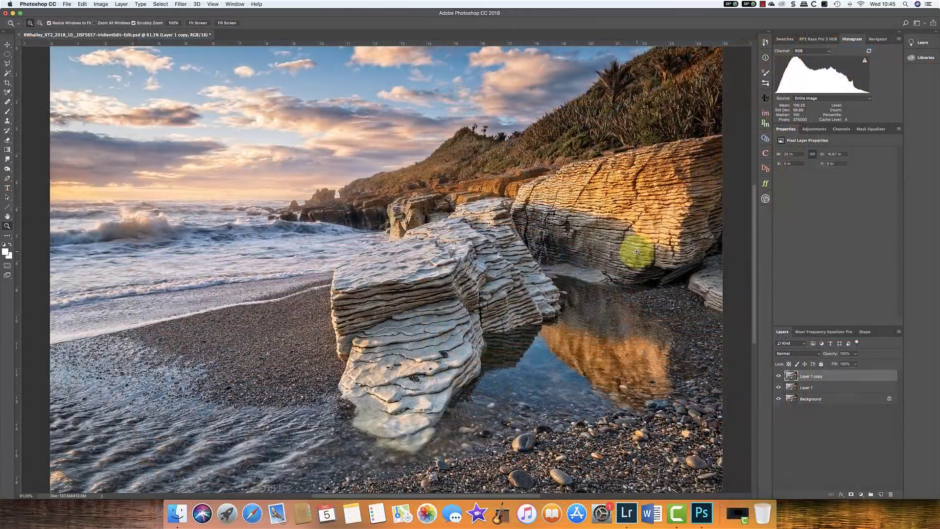
# - Compare Layer 1 copy with Layer 1 by toggling visibility, also at 100% on the front rock
pyautogui.click(778, 376)
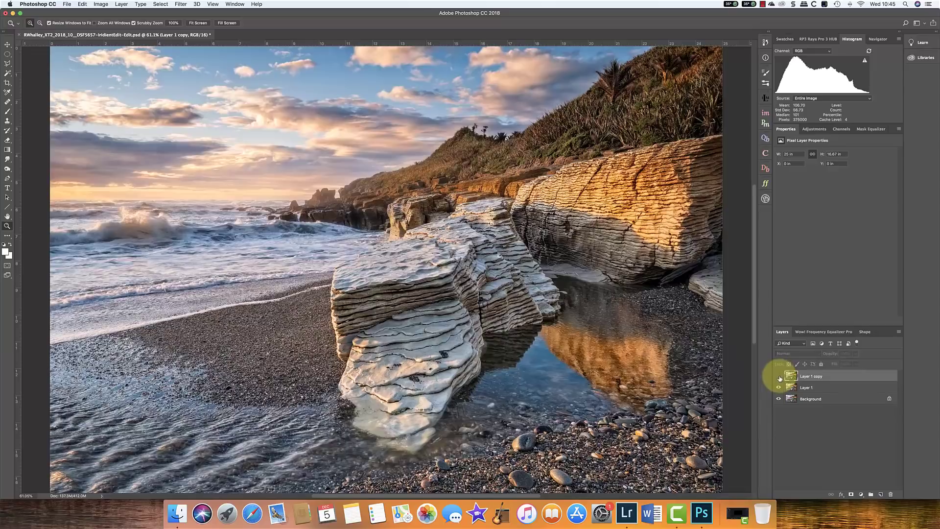
pyautogui.click(779, 376)
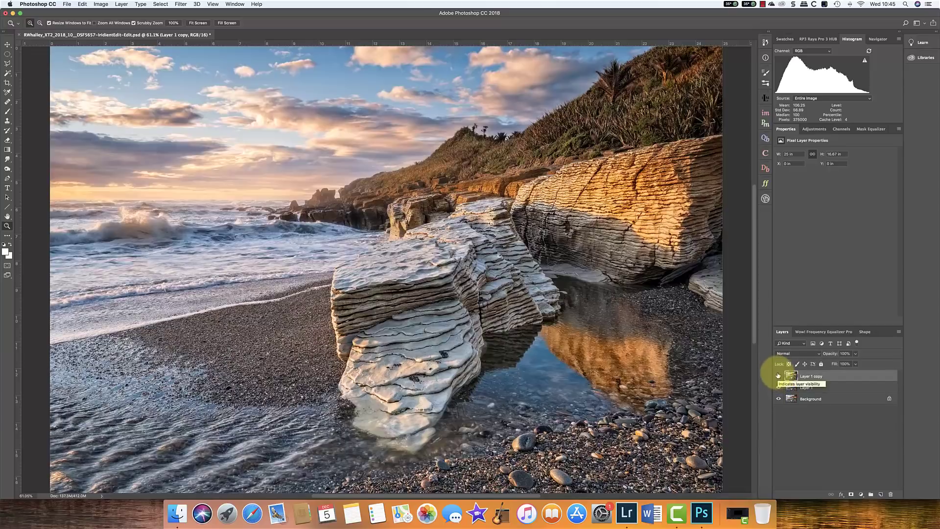
pyautogui.click(173, 23)
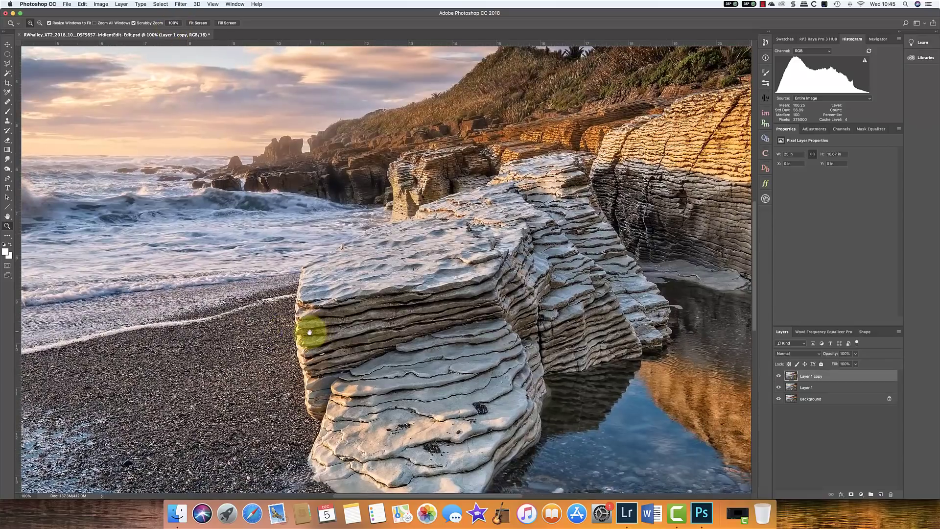
pyautogui.moveTo(309, 333); pyautogui.dragTo(426, 245)
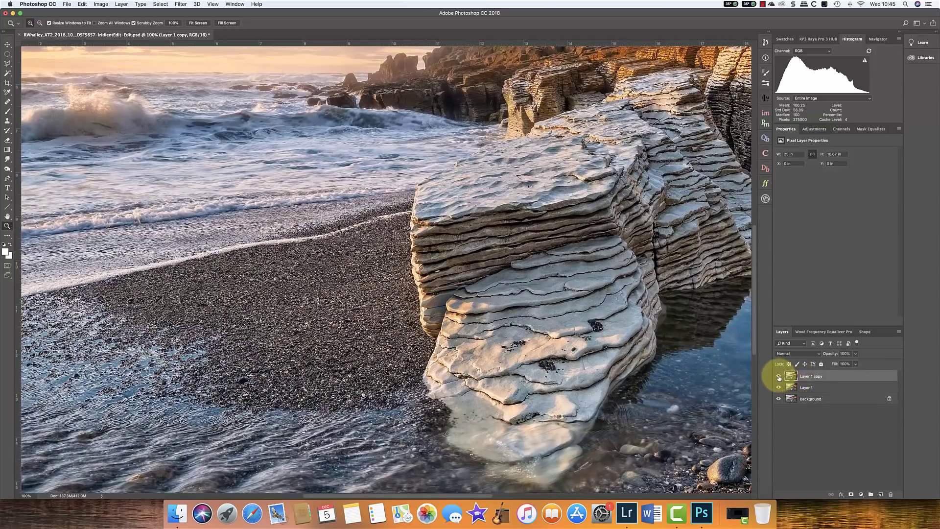
pyautogui.click(779, 376)
pyautogui.click(778, 377)
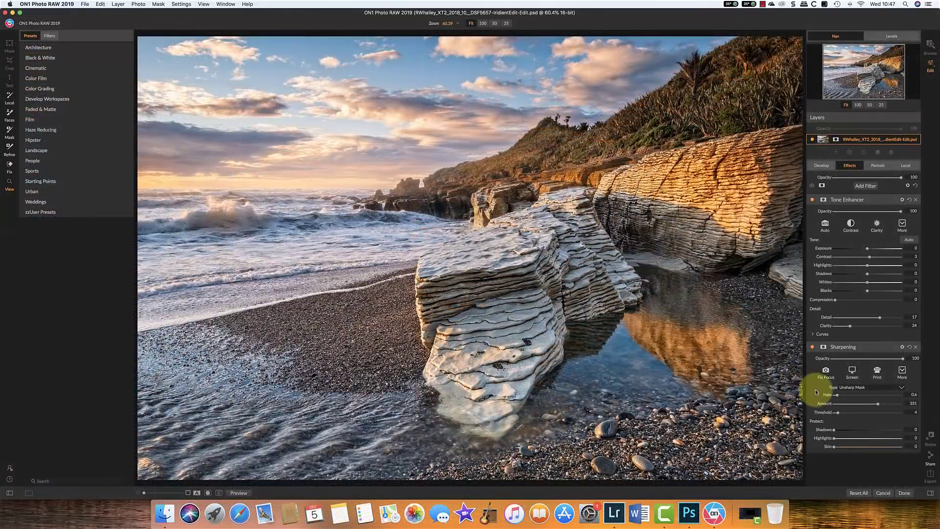
# - Reset all filters, apply the Landscape Pop - Sunshine preset, and lower effect opacity to 78
pyautogui.click(858, 493)
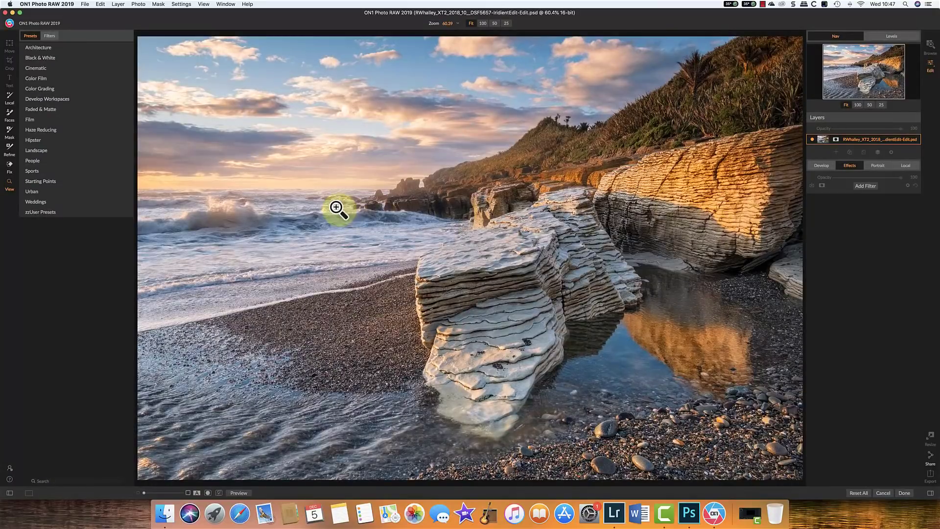
pyautogui.click(102, 152)
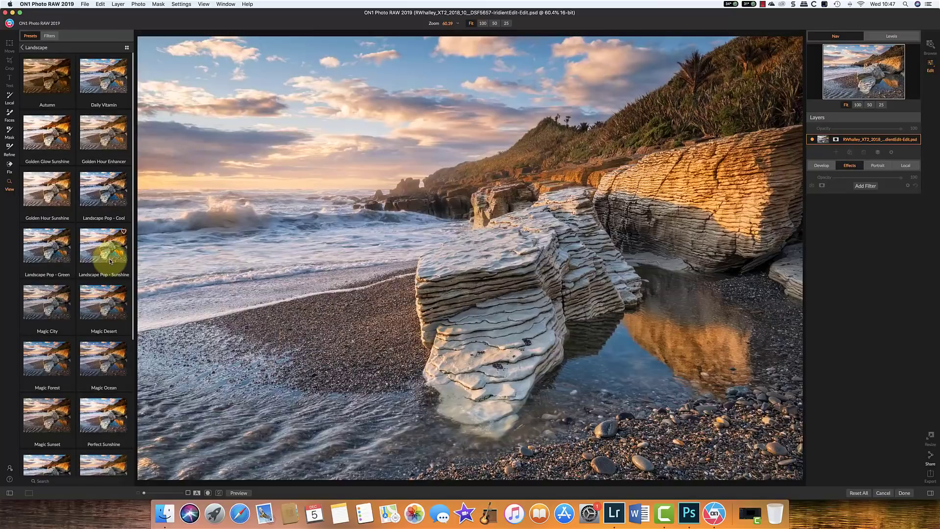
pyautogui.click(108, 250)
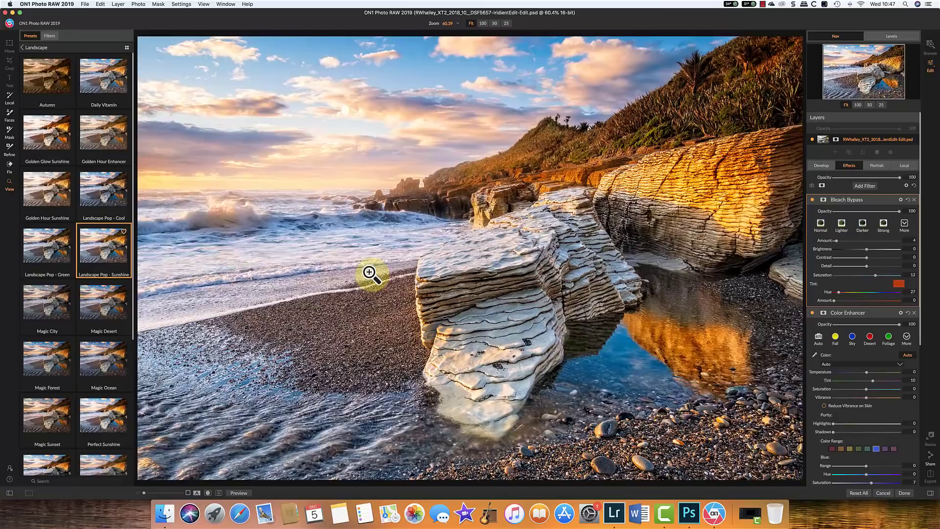
pyautogui.moveTo(899, 178); pyautogui.dragTo(886, 180)
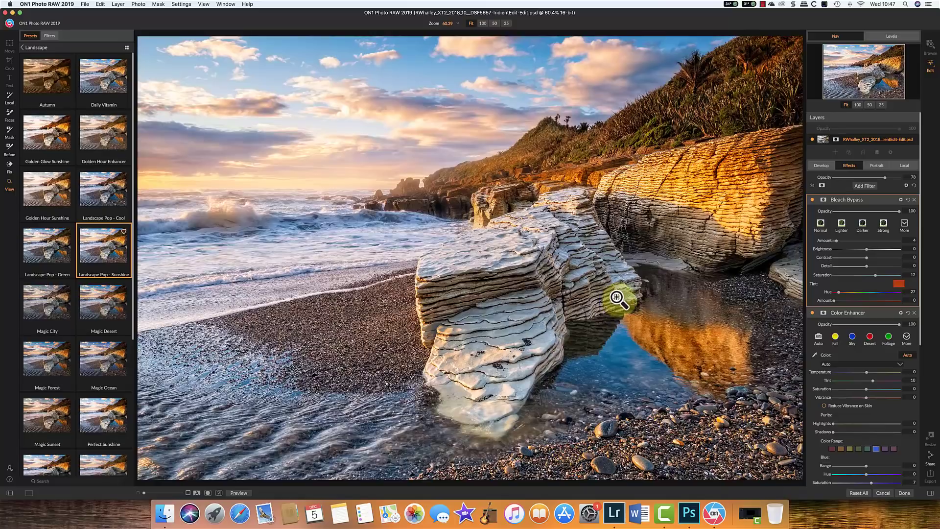
# - Add a Big Softy vignette atop the preset's filters, compare it on and off, and return Layer 1 to Photoshop
pyautogui.click(863, 189)
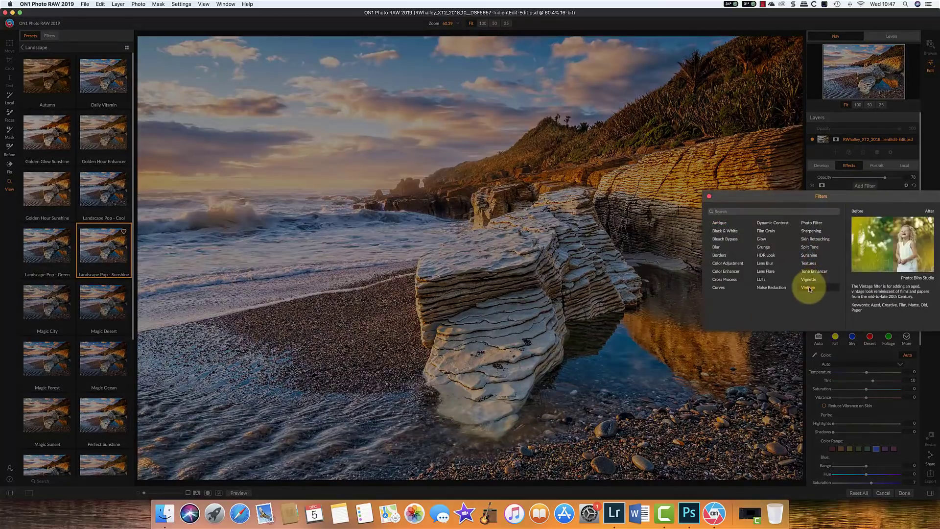
pyautogui.click(811, 281)
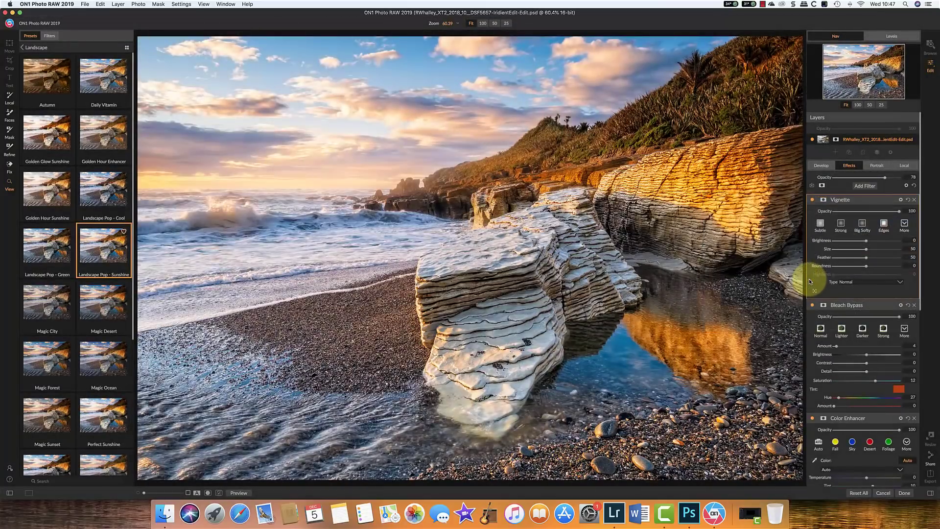
pyautogui.click(862, 223)
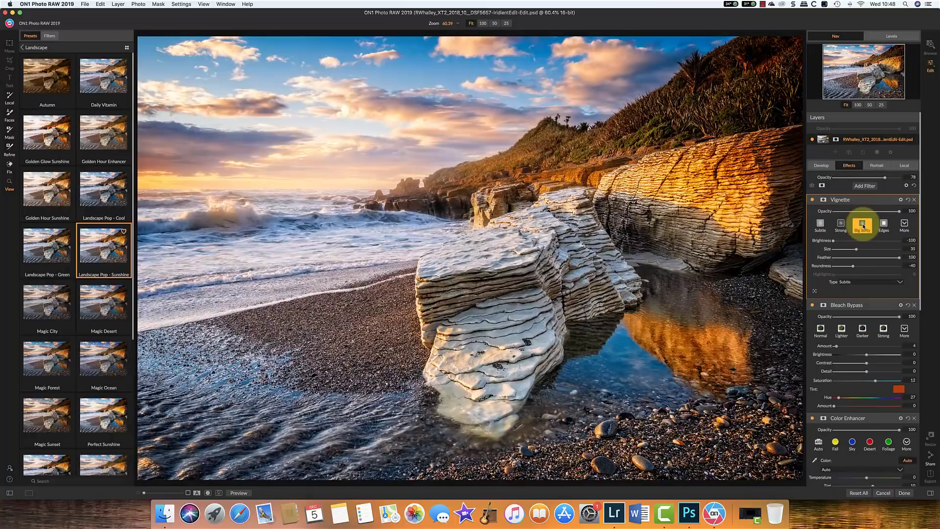
pyautogui.click(812, 200)
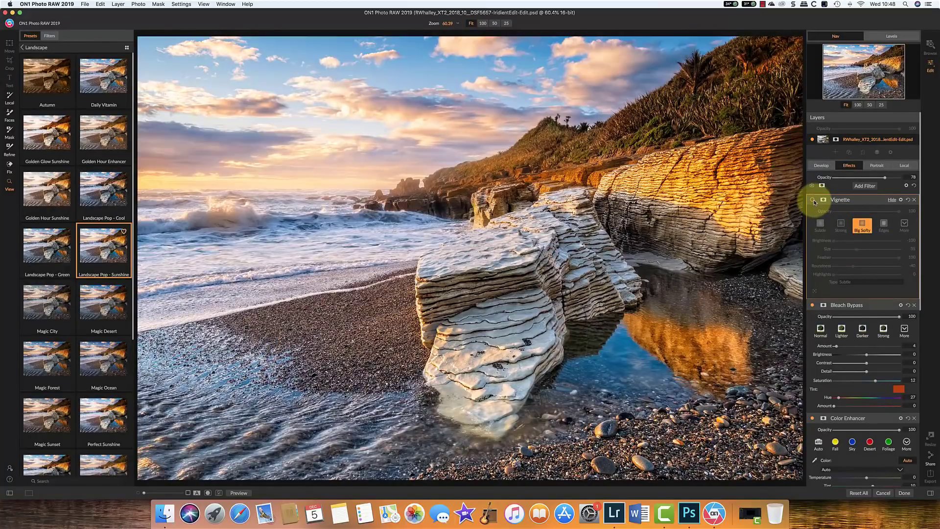
pyautogui.click(812, 201)
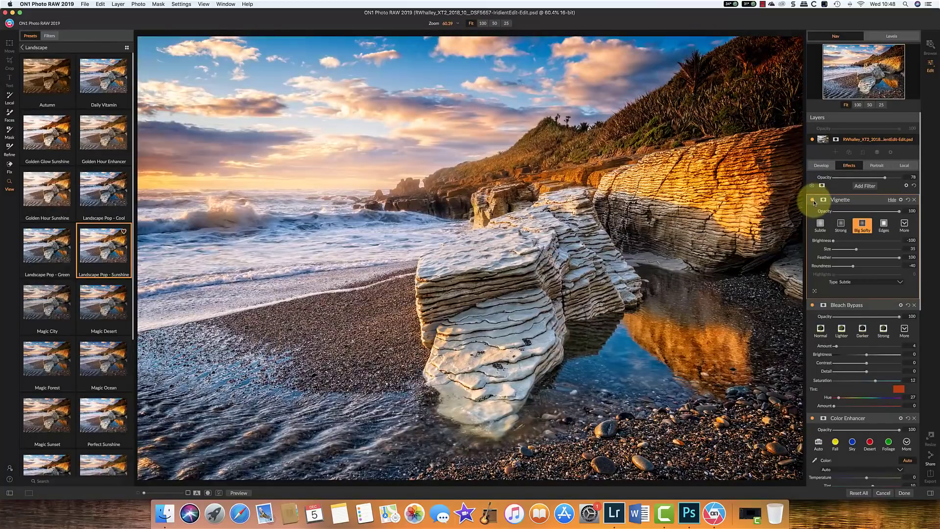
pyautogui.click(904, 493)
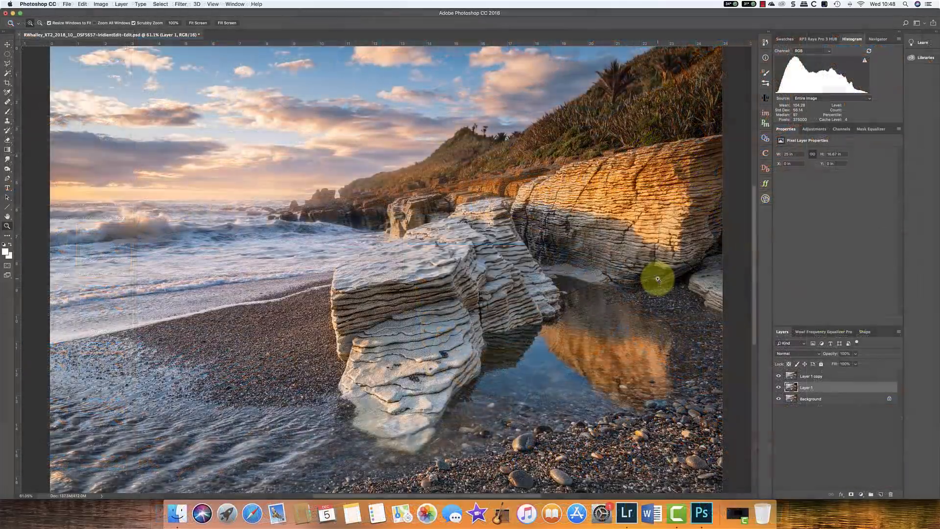
# - Open Layer 1 copy in ON1 Photo RAW 2019 from the Filter menu
pyautogui.click(810, 376)
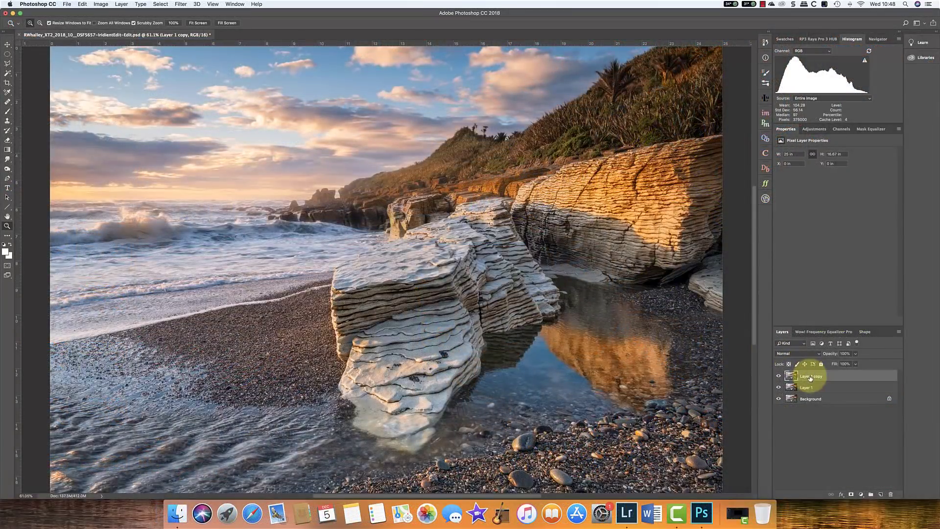
pyautogui.click(181, 4)
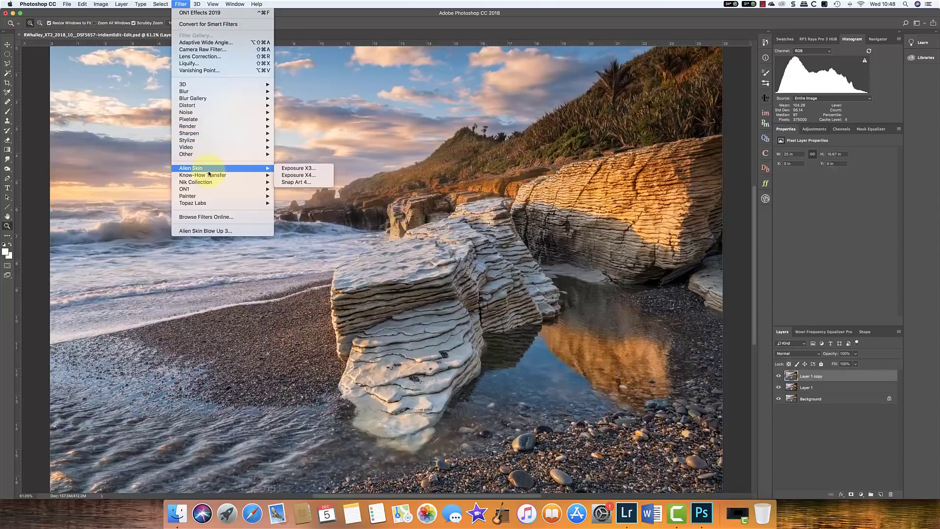
pyautogui.moveTo(215, 189)
pyautogui.click(304, 203)
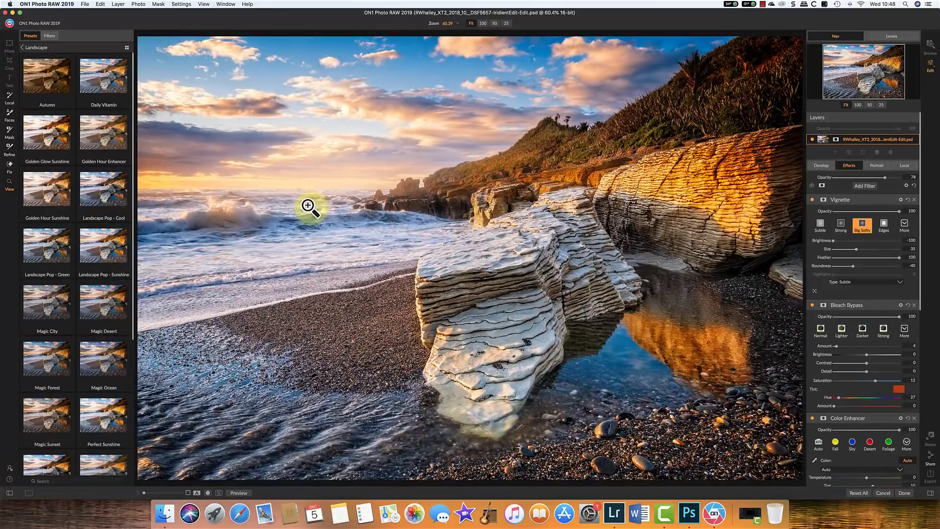
# - Move the Vignette filter below Dynamic Contrast and send the edit back to Photoshop
pyautogui.moveTo(854, 202)
pyautogui.click(860, 226)
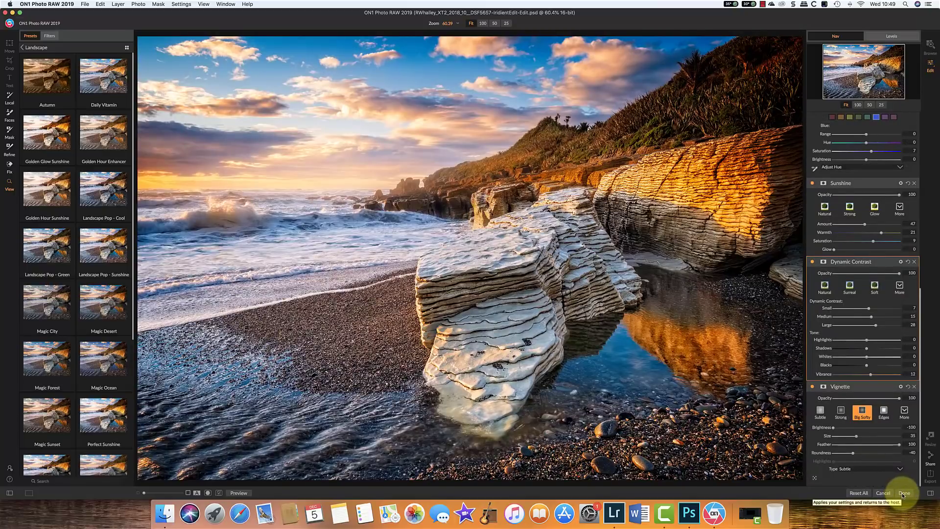
pyautogui.click(903, 493)
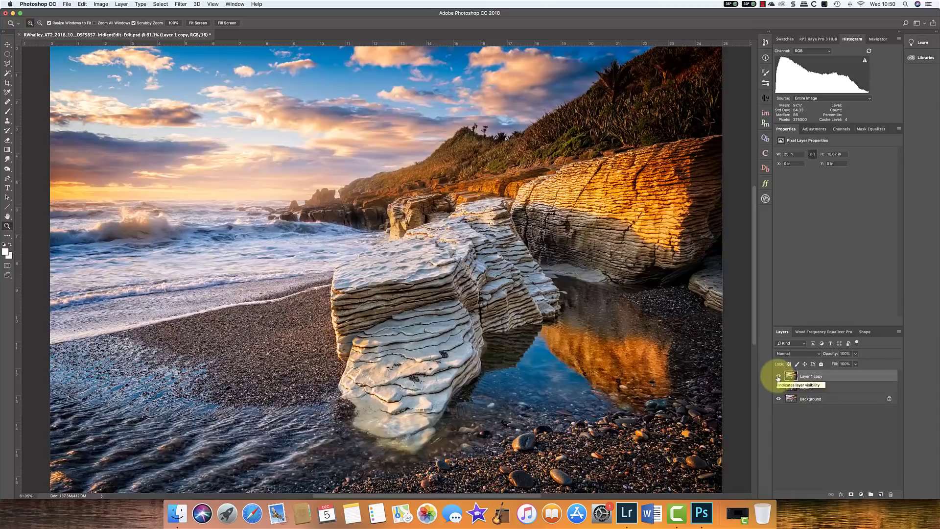
# - Toggle Layer 1 copy's visibility to compare both versions, leaving it hidden
pyautogui.click(778, 376)
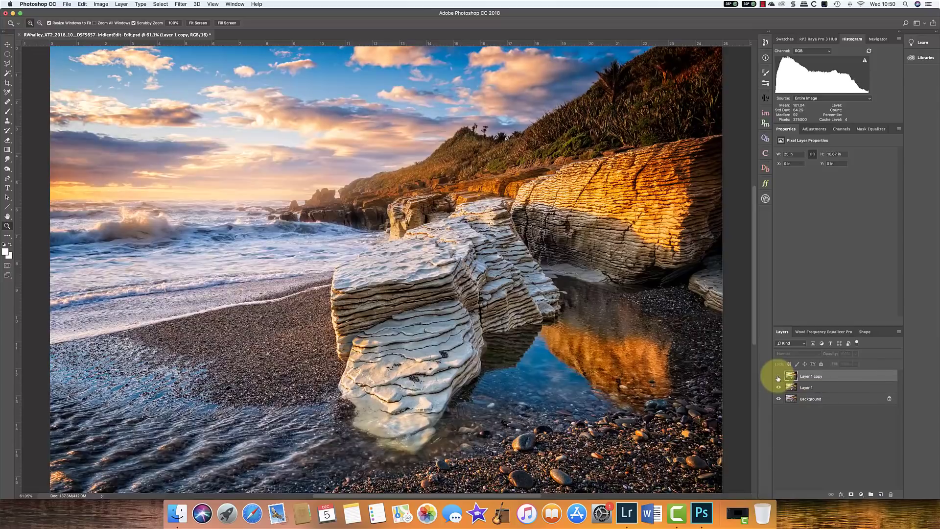
pyautogui.click(778, 376)
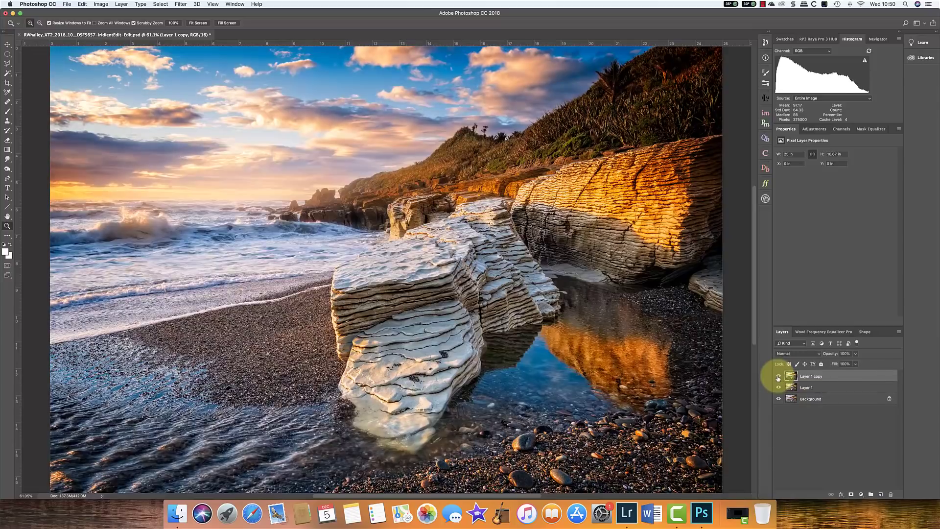
pyautogui.click(778, 377)
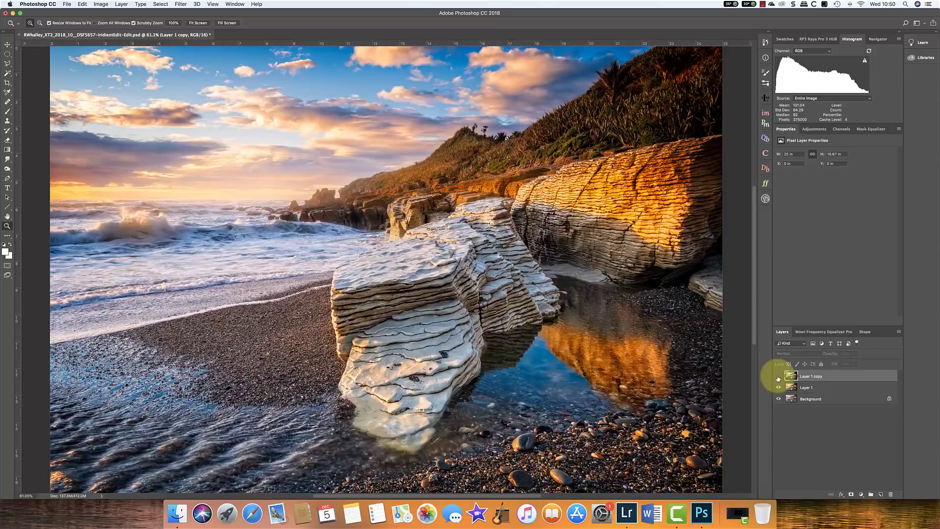